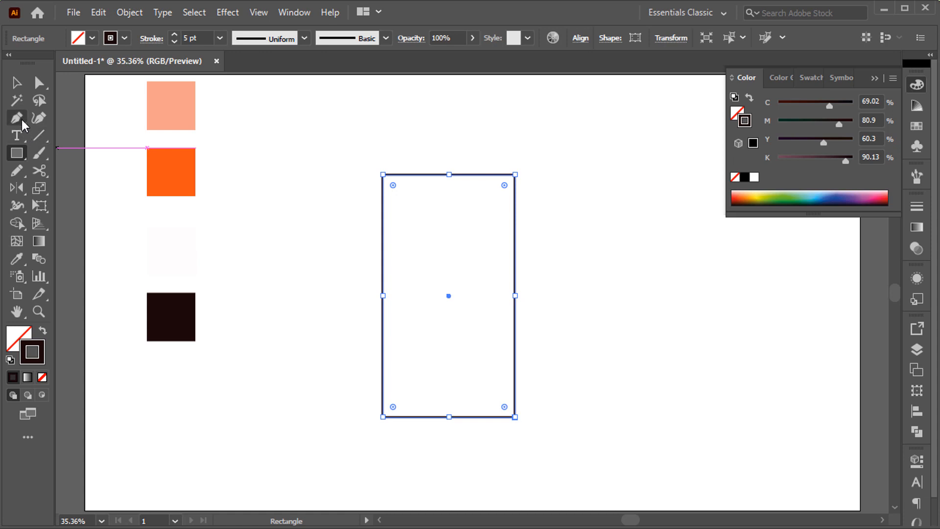
Step: Turn the tall rectangle into a triangle by adding an anchor at its top edge's midpoint and deleting both top corner anchors
drag(21, 120, 98, 136)
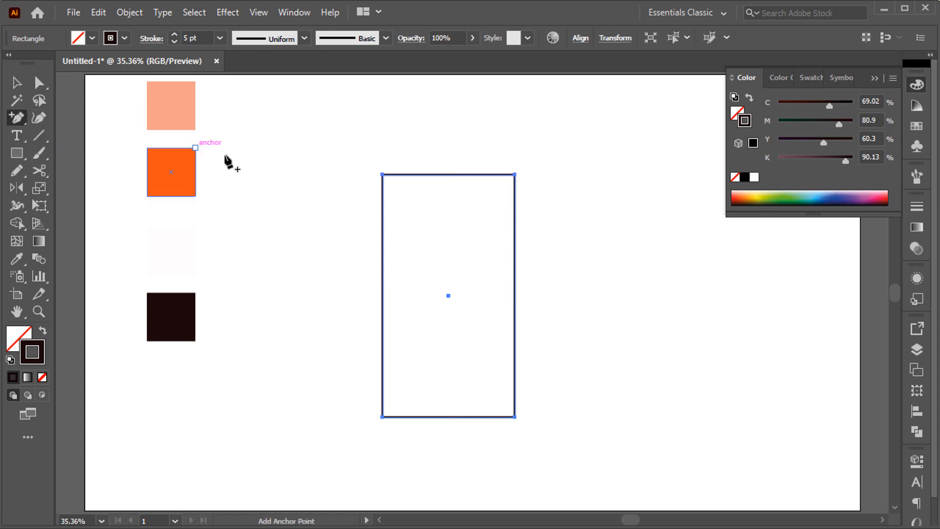
click(449, 175)
drag(17, 117, 64, 150)
click(515, 175)
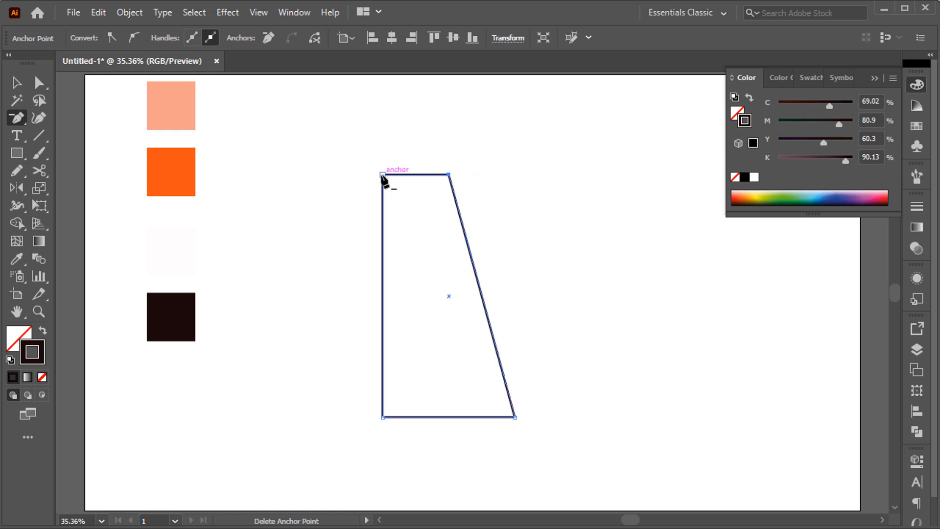
click(382, 175)
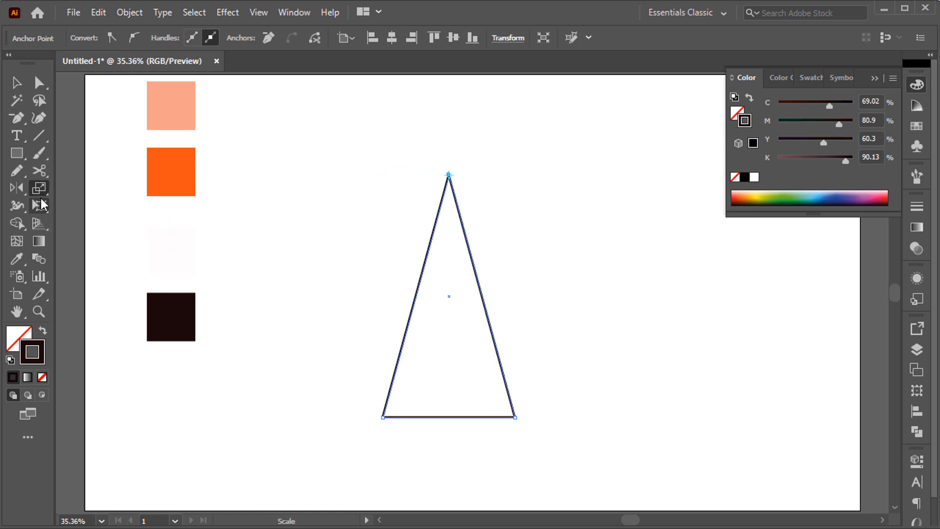
Step: Widen the triangle's base symmetrically with the Free Transform tool's perspective distortion
click(42, 205)
click(116, 165)
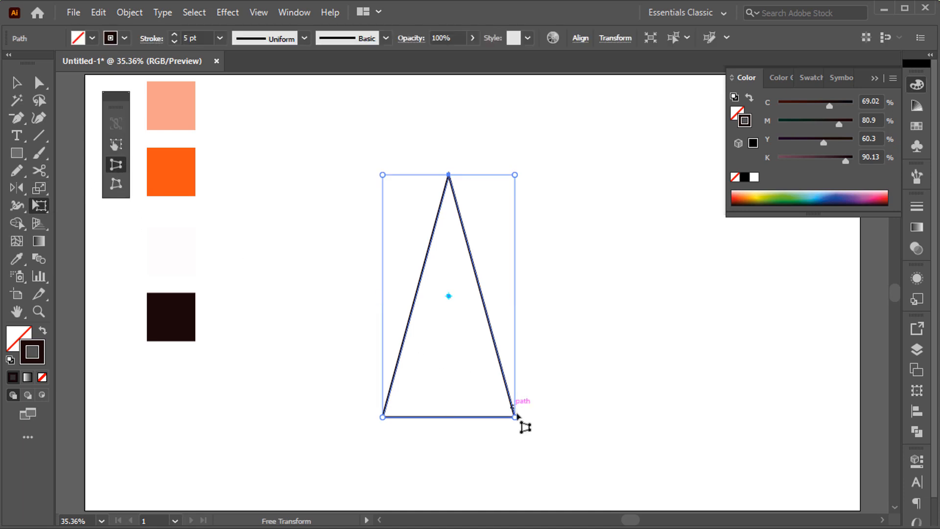
drag(514, 416, 549, 414)
key(v)
click(569, 362)
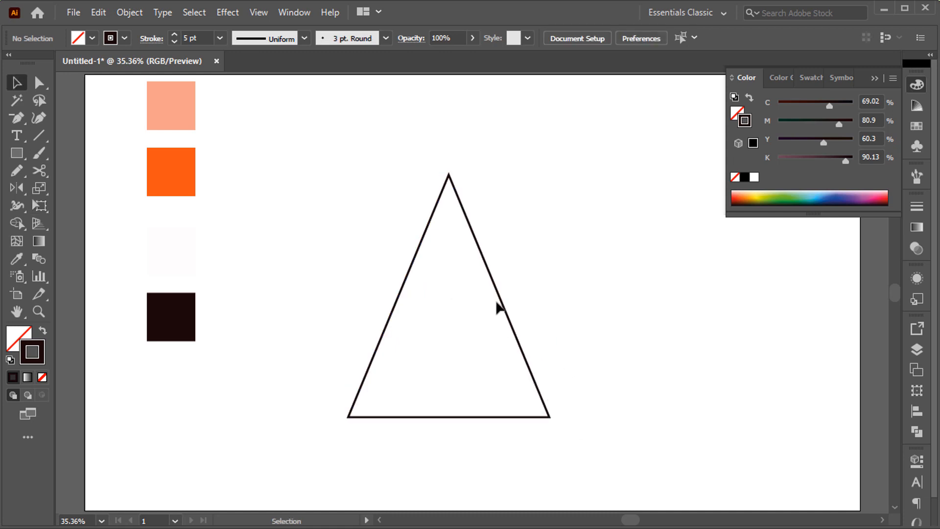
Step: Set the triangle's stroke weight to 12 pt
click(498, 299)
click(174, 35)
click(175, 35)
click(174, 35)
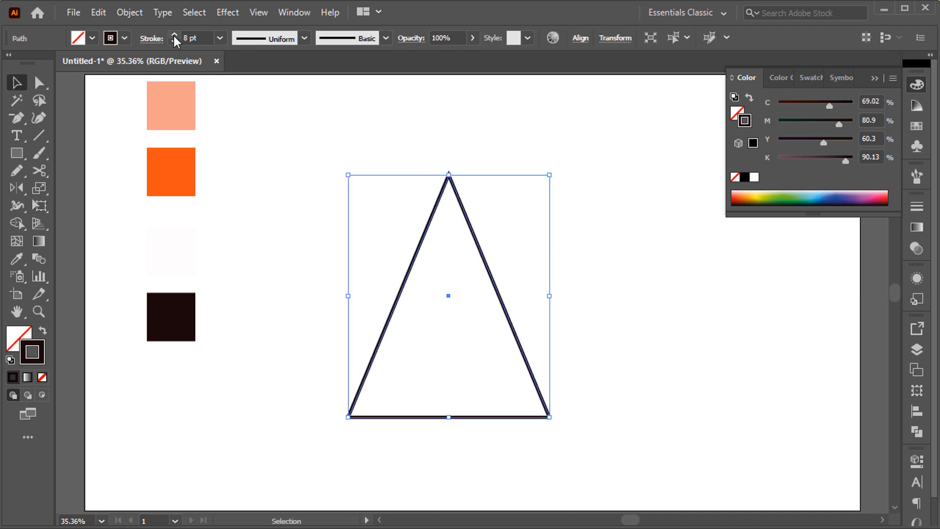
click(175, 35)
click(174, 36)
click(174, 35)
click(174, 35)
Step: Round off the triangle's apex corner to form the cone's tip
key(a)
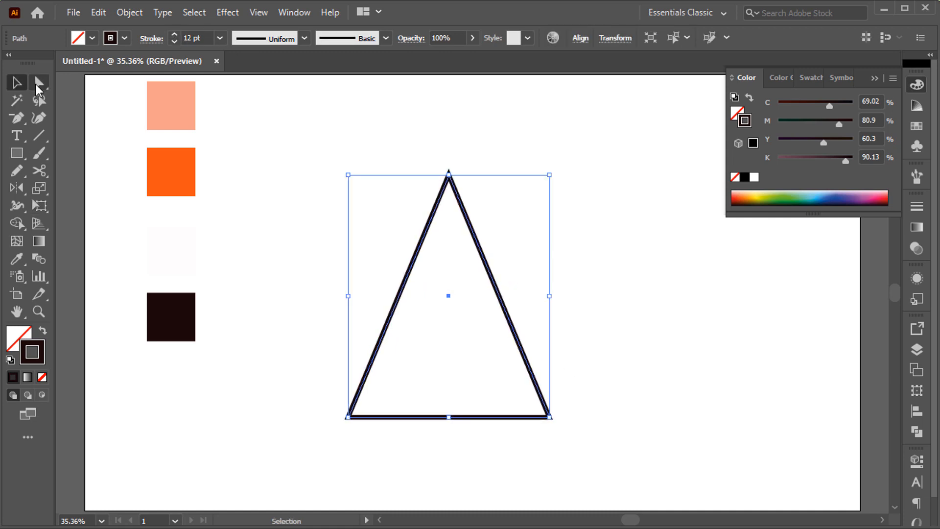
drag(432, 160, 466, 184)
key(v)
Step: Draw a thin rectangle slightly wider than the cone along its bottom edge and centre the two horizontally
key(m)
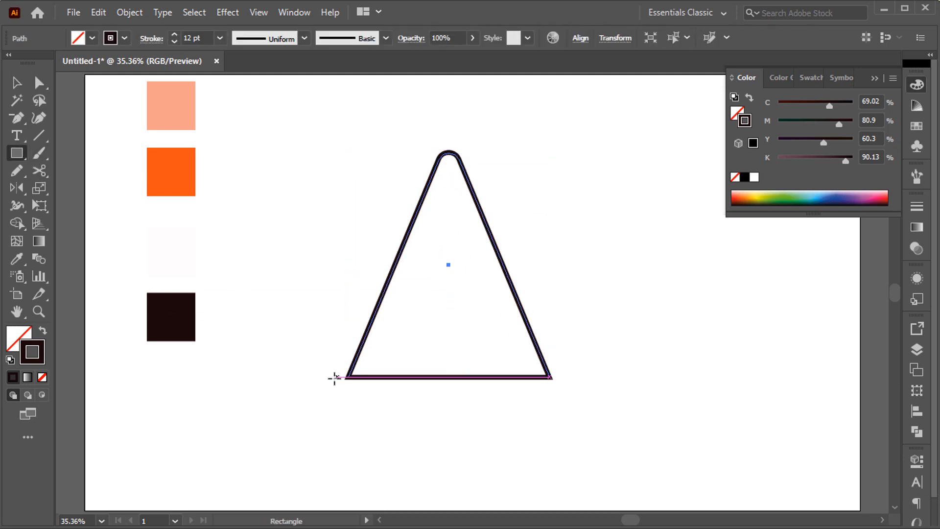
drag(334, 377, 559, 398)
key(v)
shift+click(548, 367)
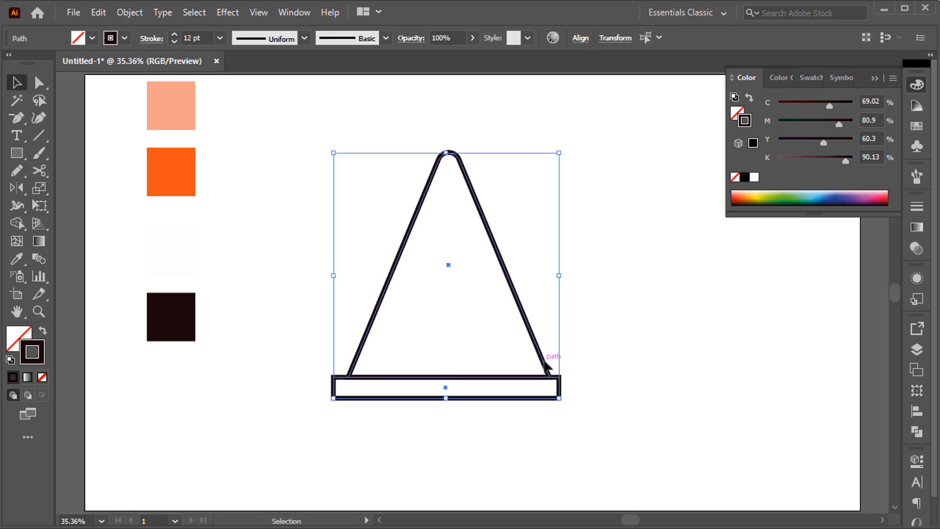
click(580, 43)
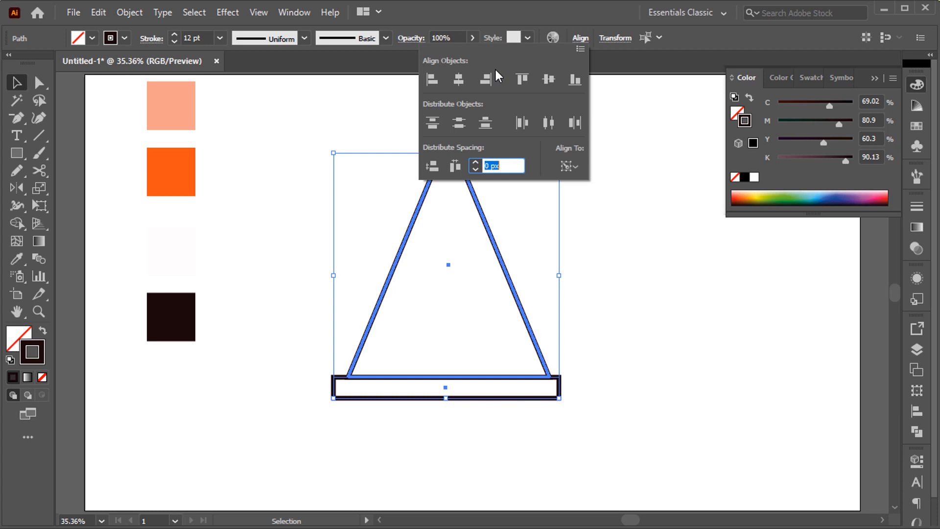
click(468, 80)
click(587, 387)
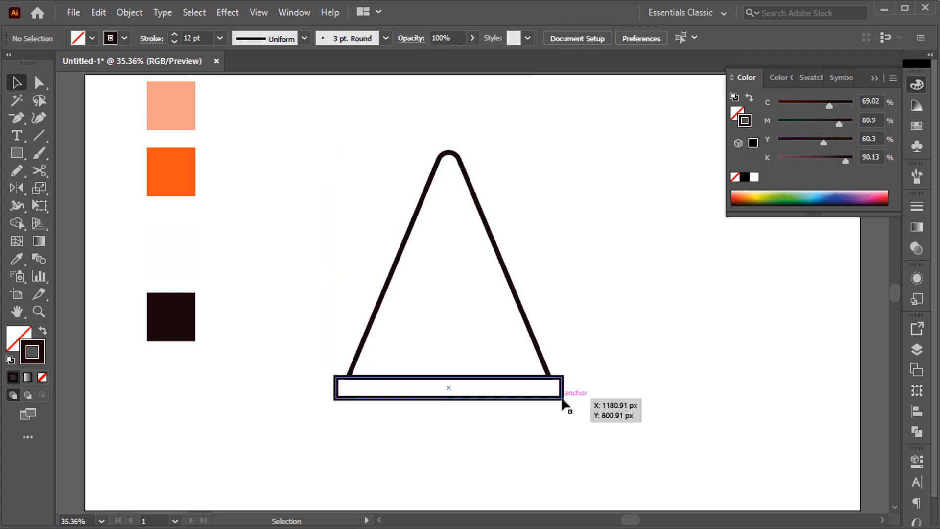
Step: Slightly round the corners of the thin base rectangle
click(563, 401)
scroll(499, 399, up, 1)
scroll(279, 378, up, 2)
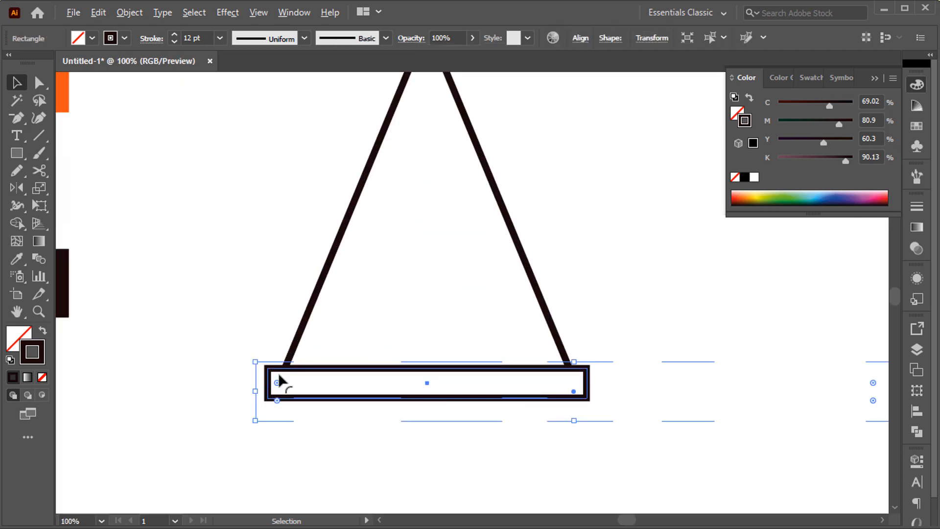
drag(267, 371, 271, 376)
key(ctrl+0)
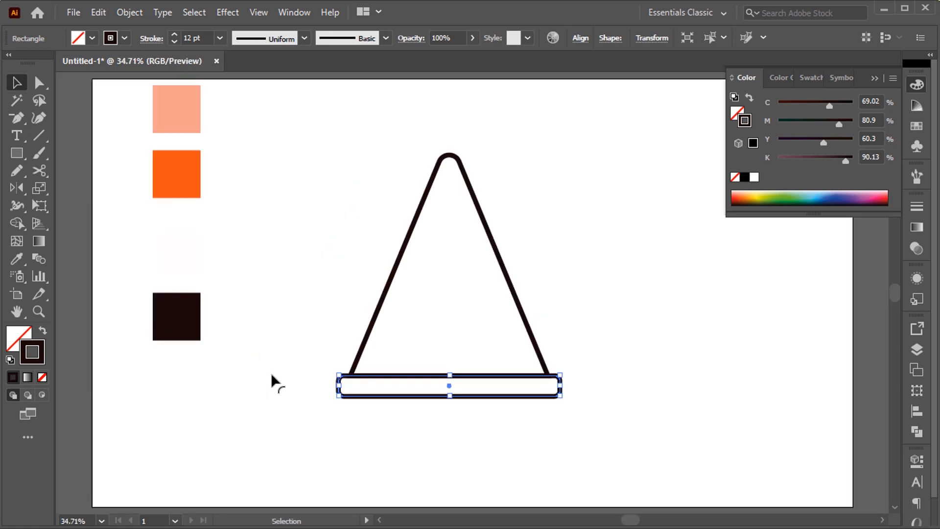
click(326, 317)
Step: Draw a wide rectangular band across the cone's upper part and place a matching band across its lower part
click(16, 153)
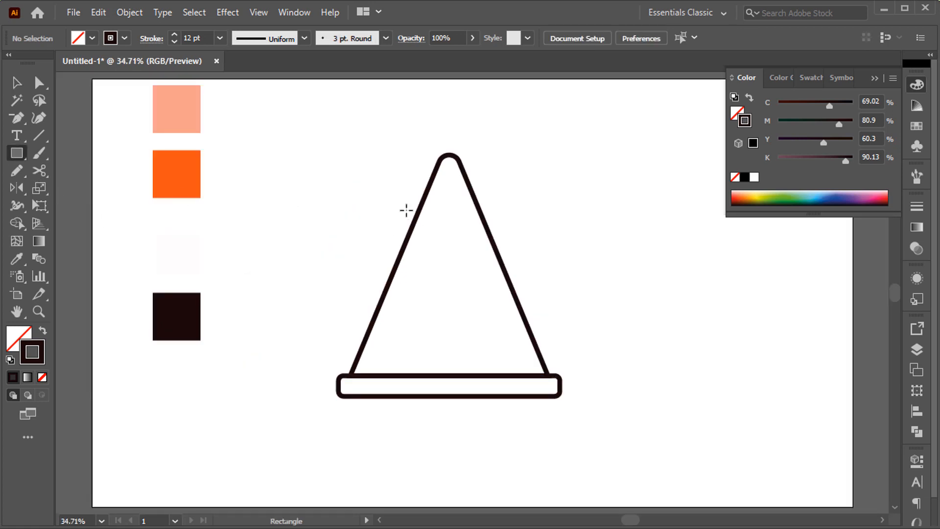
mouse_move(381, 205)
mouse_down()
mouse_move(567, 250)
mouse_move(525, 283)
mouse_move(517, 332)
mouse_up()
key(v)
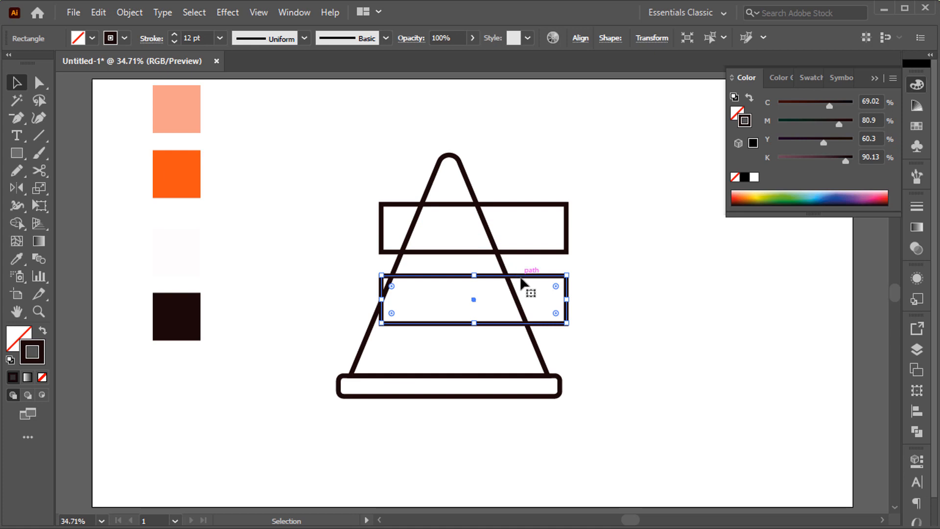
drag(522, 283, 491, 310)
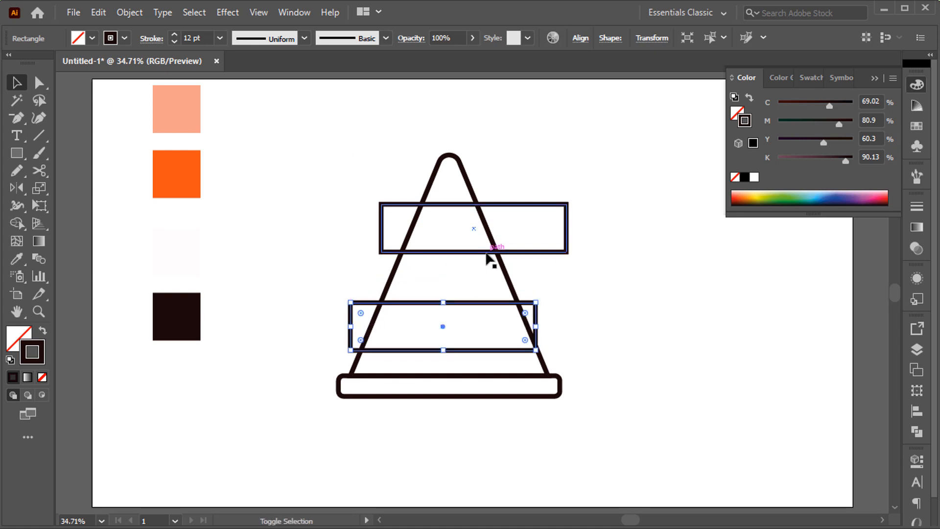
Step: Align the upper band's horizontal centre with the cone
click(487, 254)
click(511, 269)
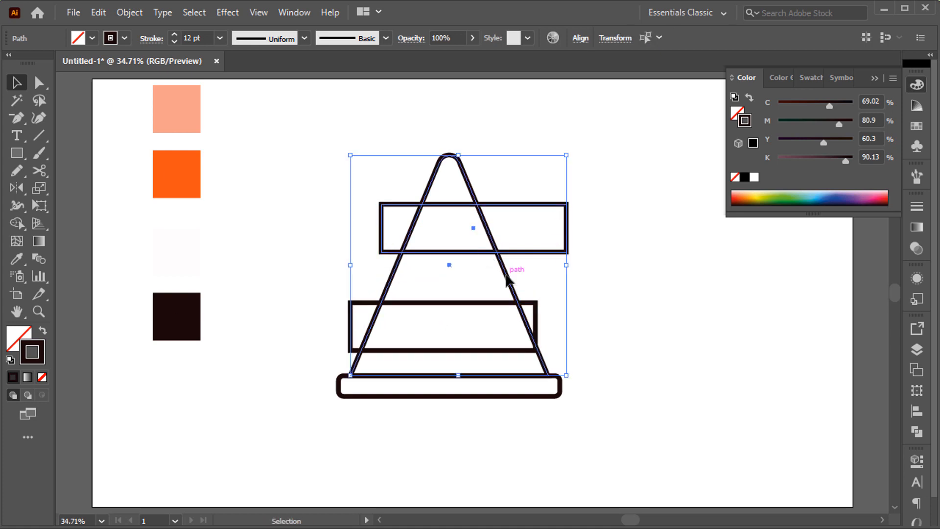
click(581, 39)
click(459, 80)
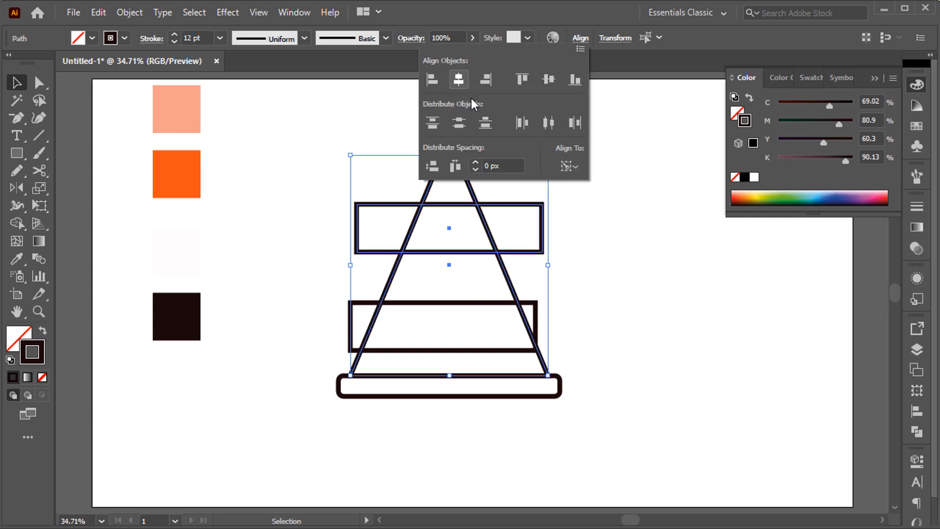
Step: Align the lower band's horizontal centre with the cone
click(537, 304)
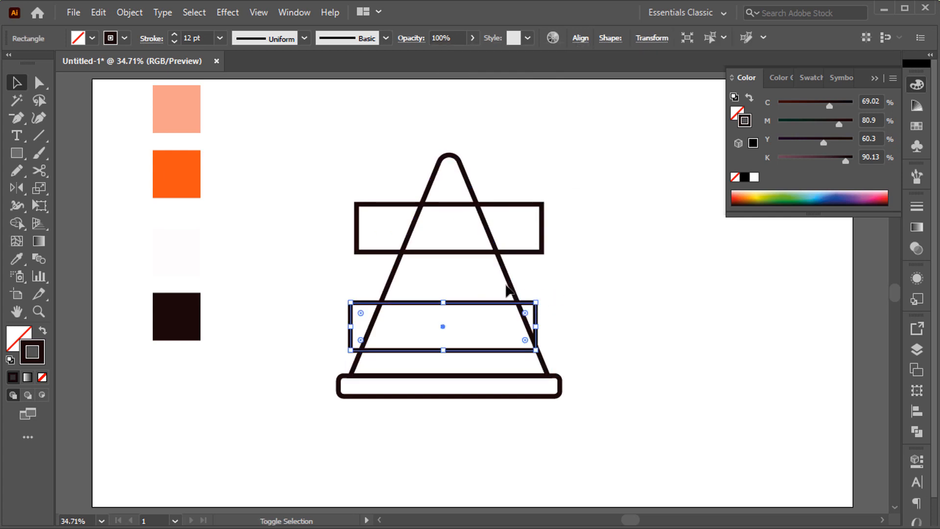
shift+click(512, 287)
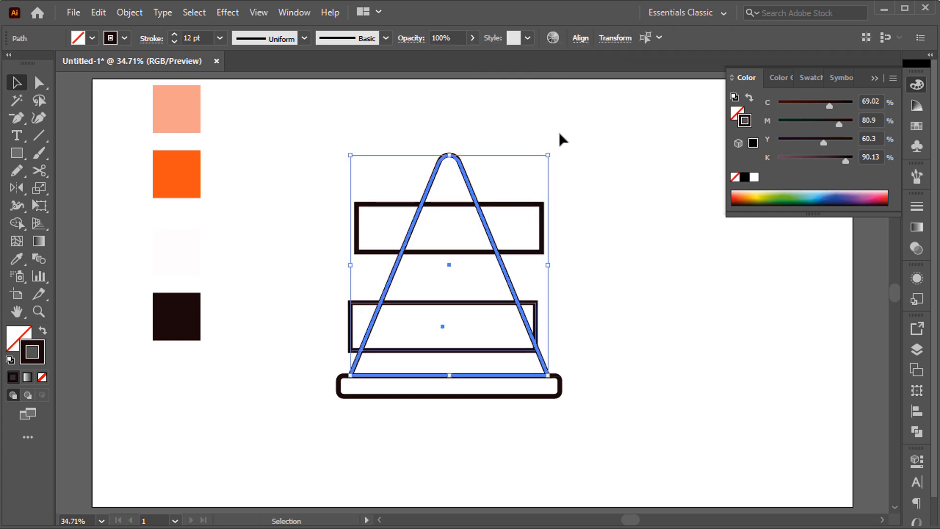
click(581, 38)
click(461, 80)
click(560, 240)
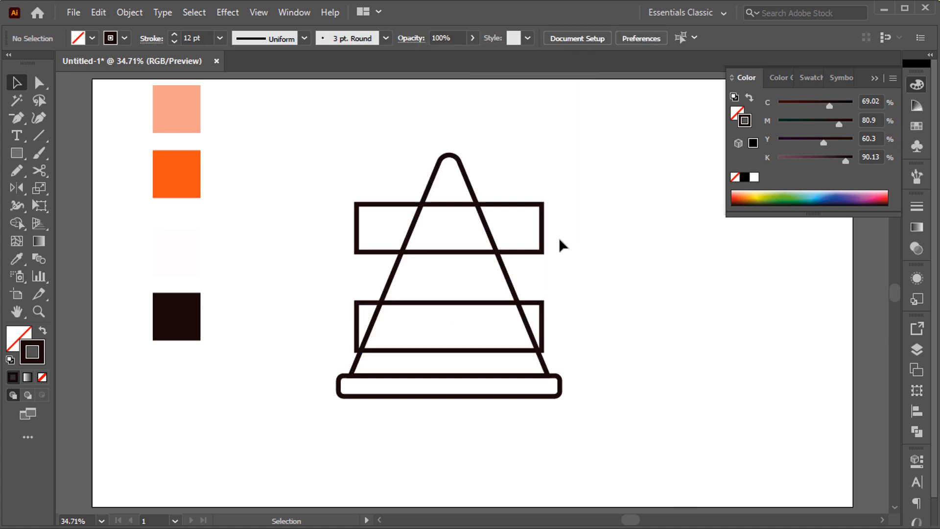
Step: Raise the lower band slightly and taper it with Free Transform so its corners meet the cone's slanted sides
click(469, 304)
drag(469, 305, 452, 290)
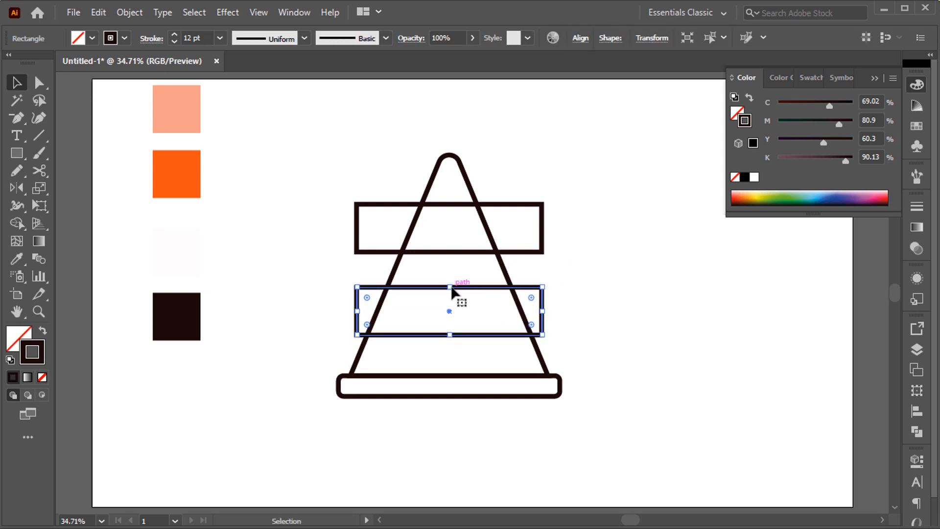
click(38, 208)
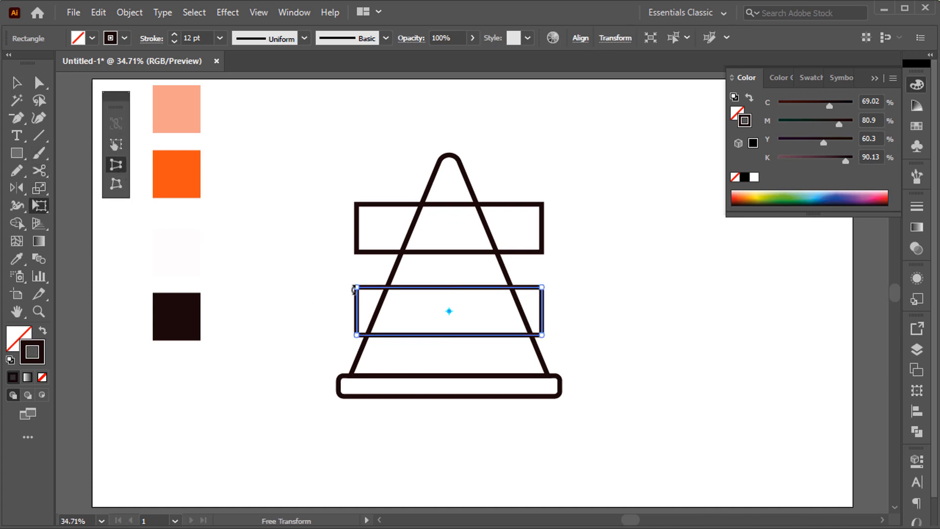
drag(357, 288, 368, 335)
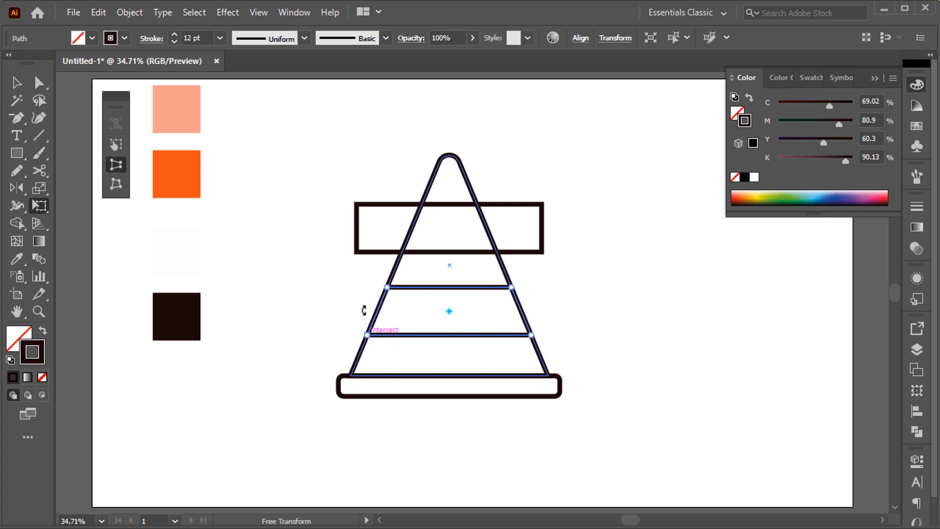
Step: Taper the upper band with perspective distortion so its four corners meet the cone's slanted sides
ctrl+click(358, 208)
drag(358, 205, 421, 205)
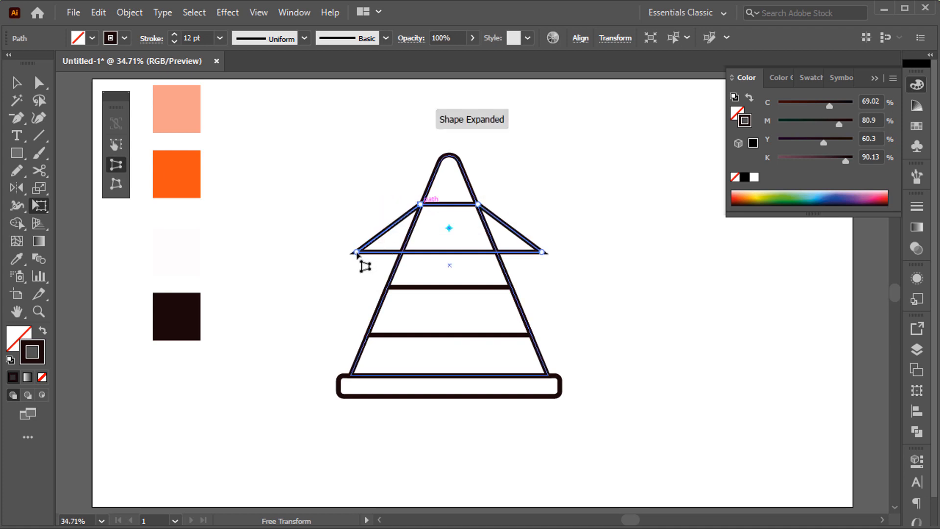
drag(357, 253, 401, 253)
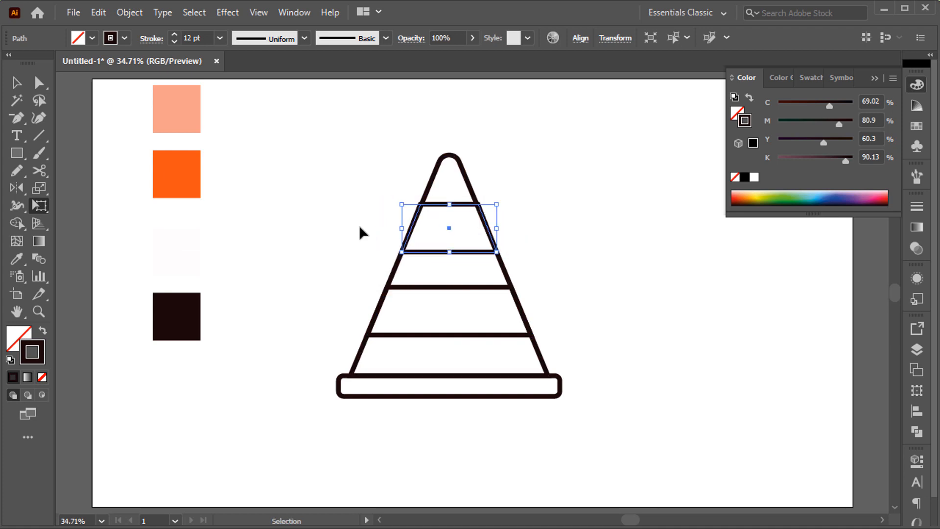
click(359, 228)
key(v)
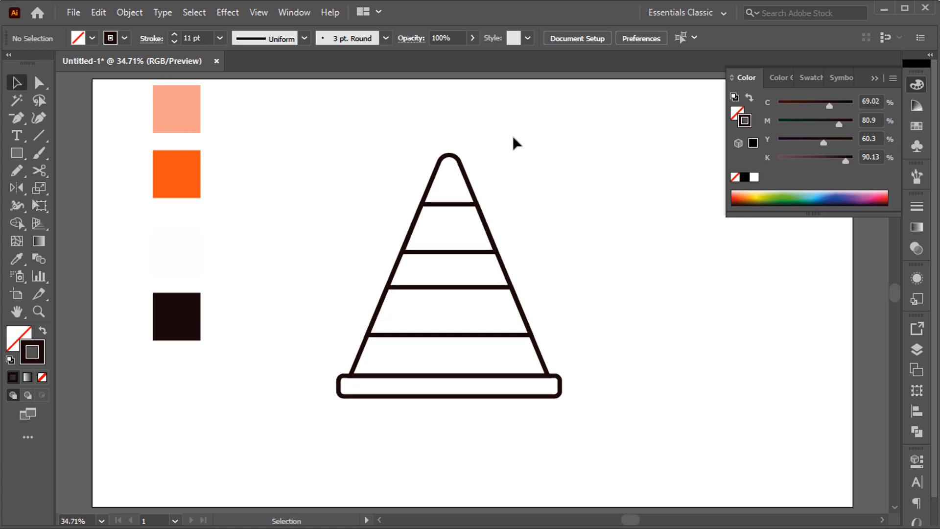
Step: Copy the cone outline and paste the duplicate in back
click(467, 170)
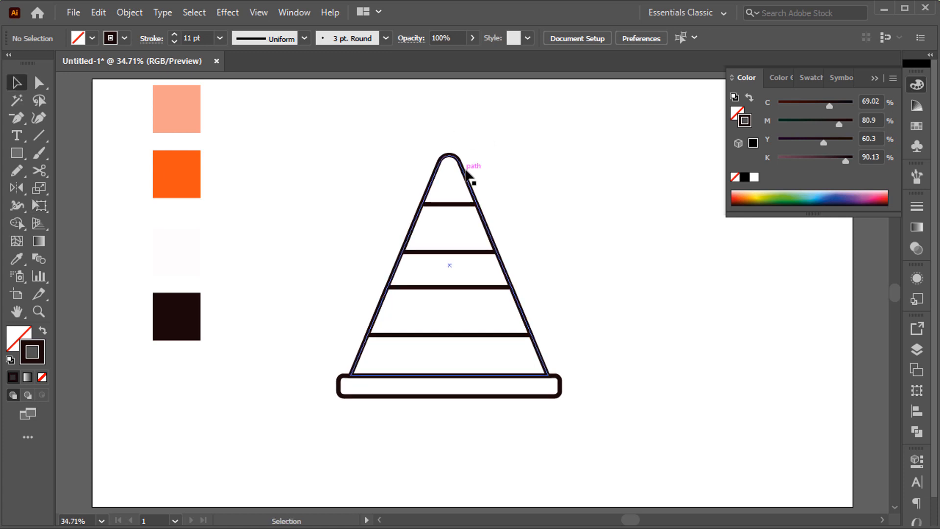
click(99, 13)
click(150, 84)
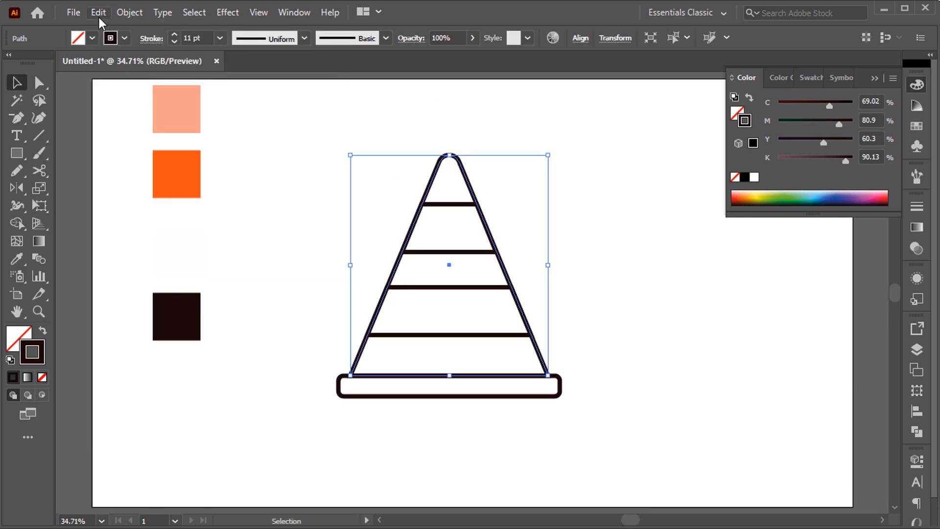
click(99, 18)
click(181, 135)
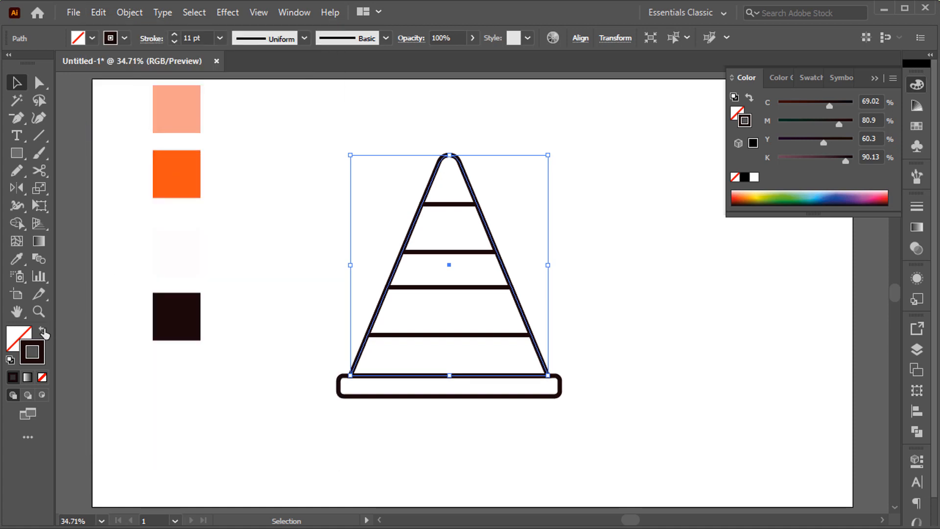
Step: Swap the pasted cone's fill and stroke and sample the orange swatch as its fill
click(42, 332)
key(i)
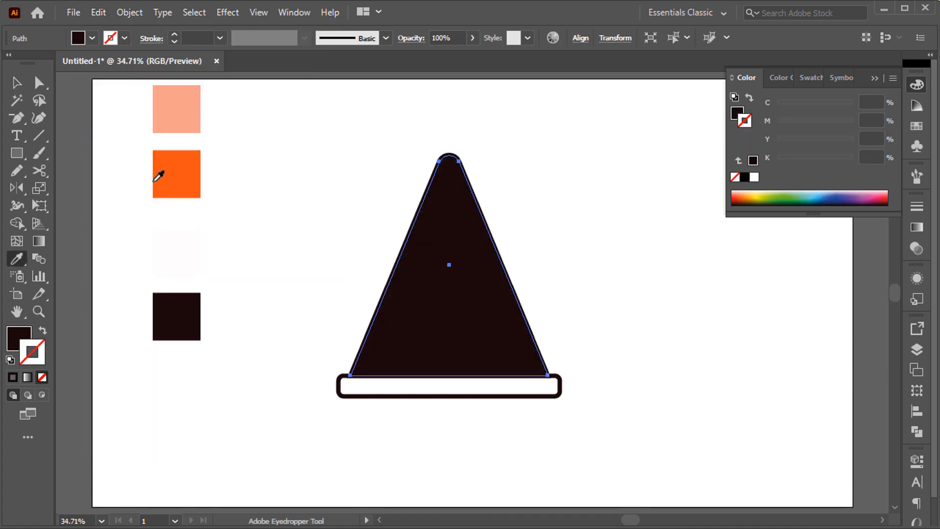
click(187, 170)
click(311, 230)
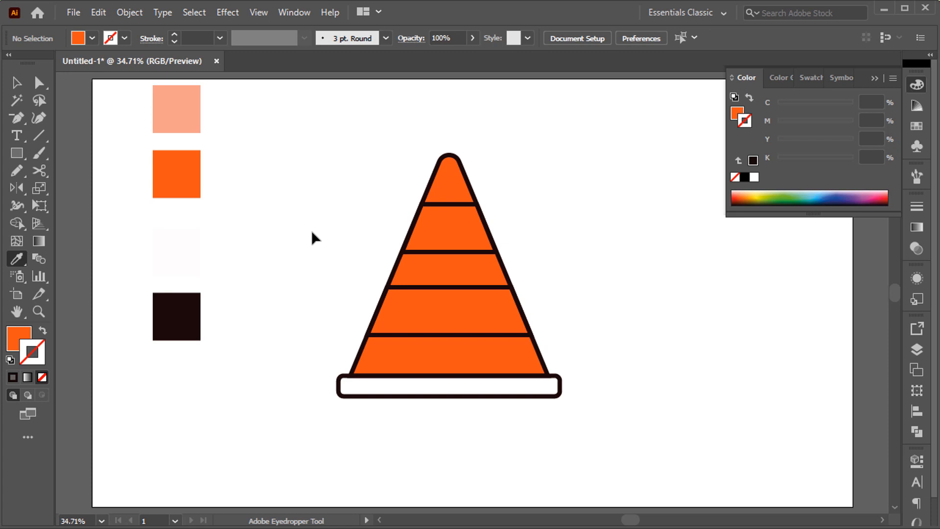
Step: Copy both tapered bands and paste the duplicates in back
key(v)
click(430, 288)
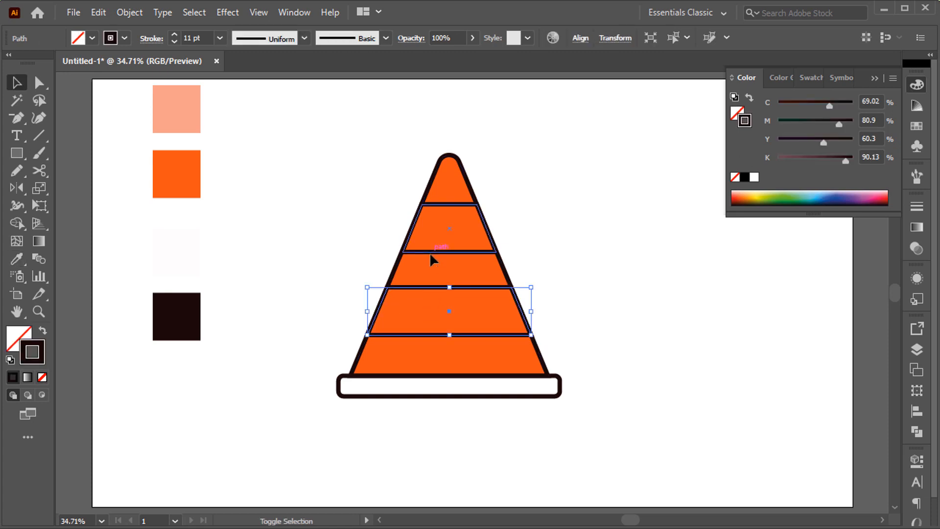
shift+click(431, 252)
click(92, 14)
click(148, 83)
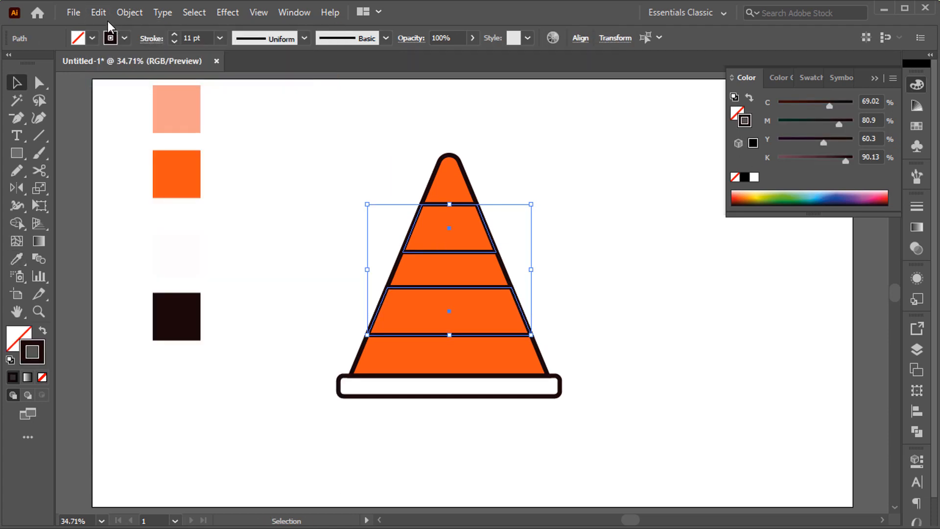
click(103, 13)
click(201, 133)
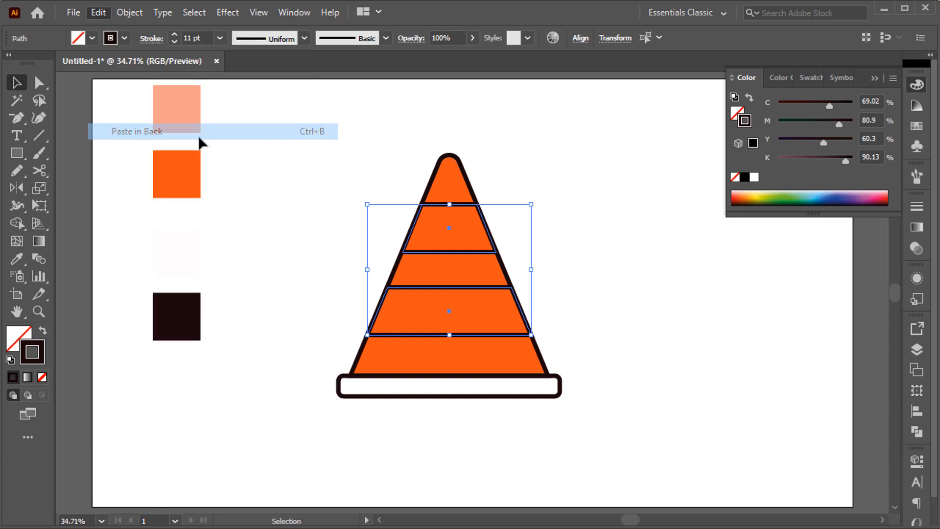
Step: Swap the fill and stroke of the two pasted bands and sample the off-white swatch as their fill
click(44, 333)
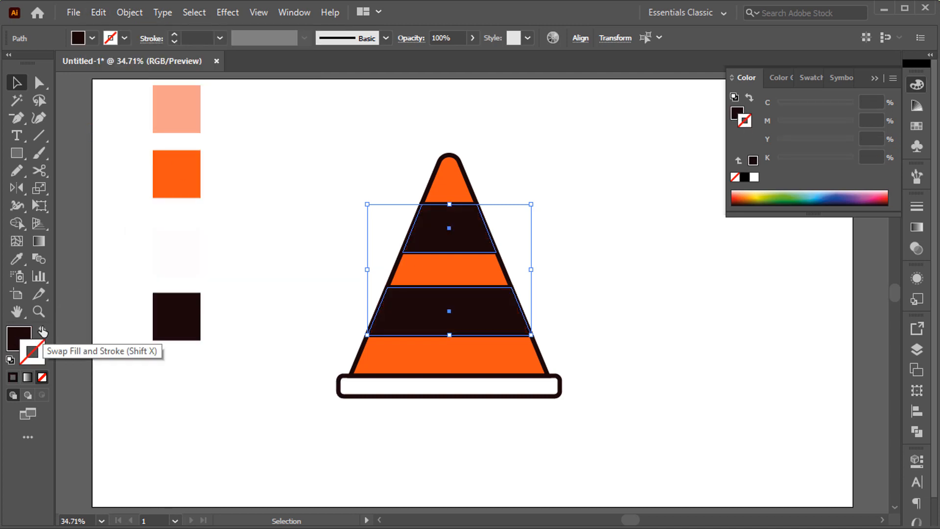
click(16, 258)
click(167, 254)
ctrl+click(267, 270)
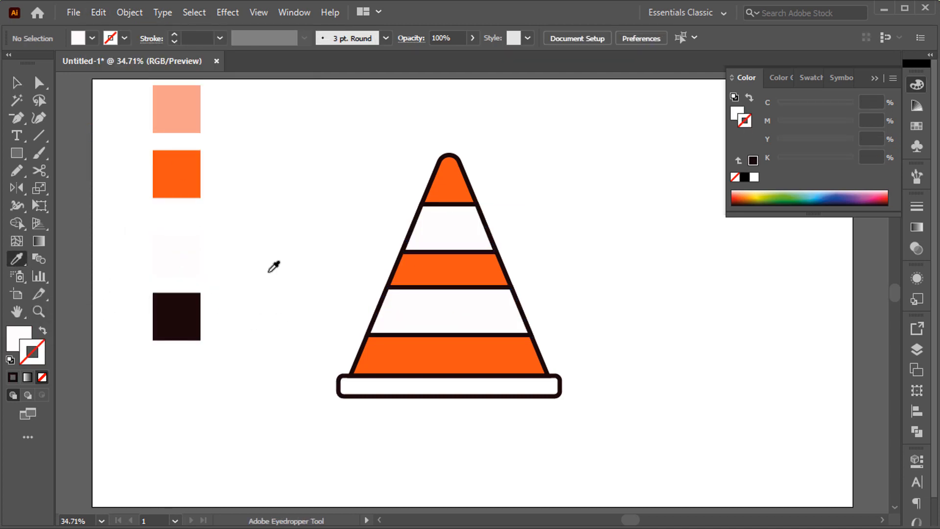
Step: Copy the rounded base outline and paste the duplicate in back
key(v)
click(339, 392)
click(98, 13)
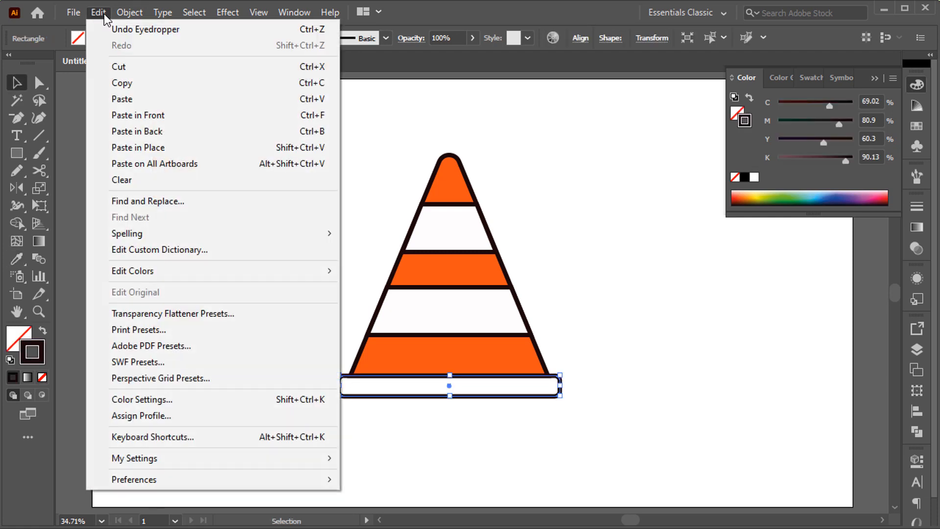
click(132, 82)
click(98, 12)
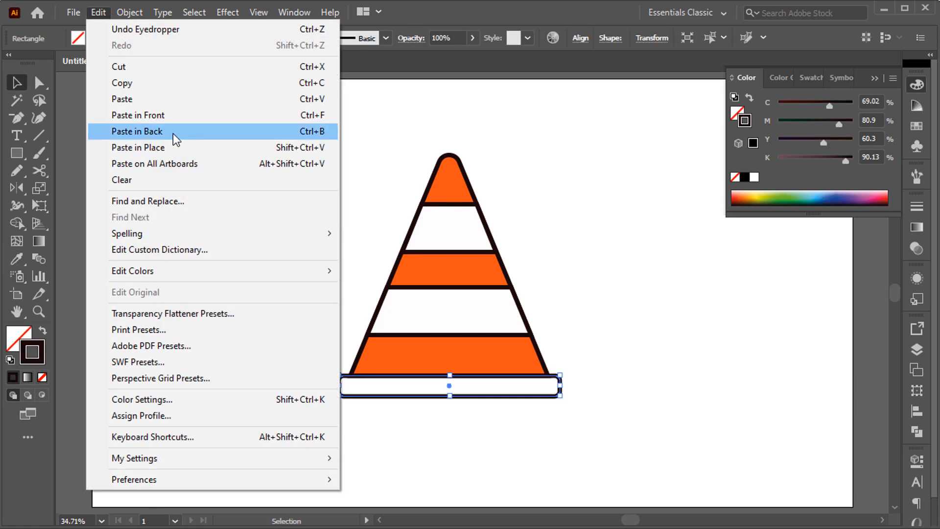
click(173, 133)
Step: Swap the pasted base's fill and stroke, sample the orange swatch as its fill, and deselect it
click(43, 331)
click(17, 259)
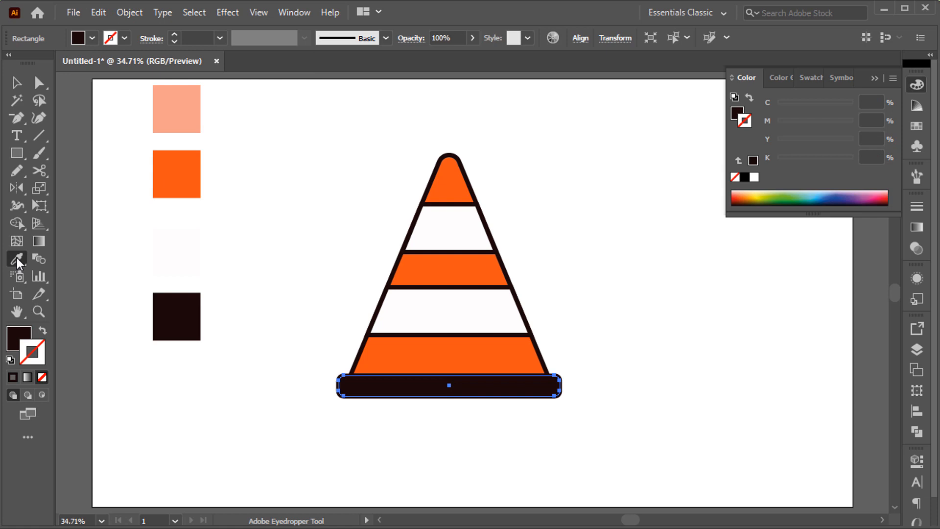
click(195, 185)
click(254, 222)
key(v)
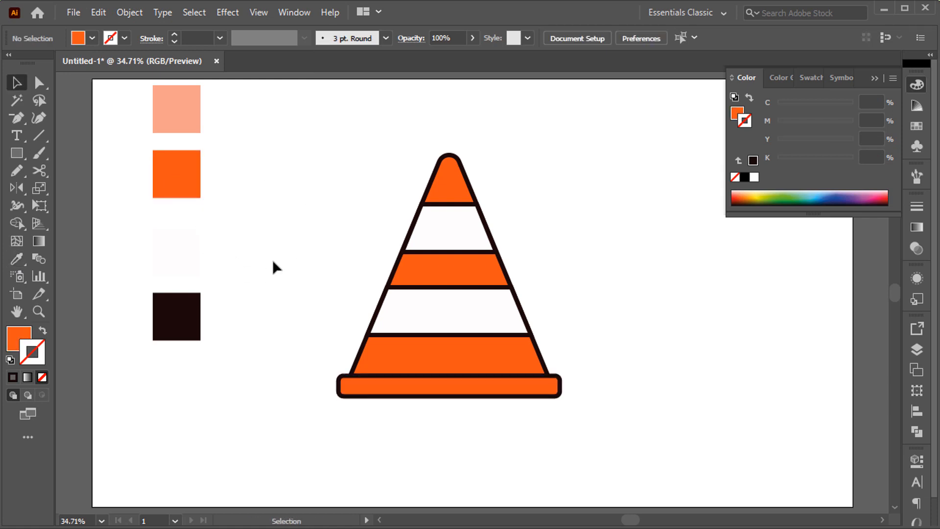
Step: Draw a thin triangular highlight with the Pen tool along the cone's left side, about 57 px wide at the base and pointed near the tip
click(19, 117)
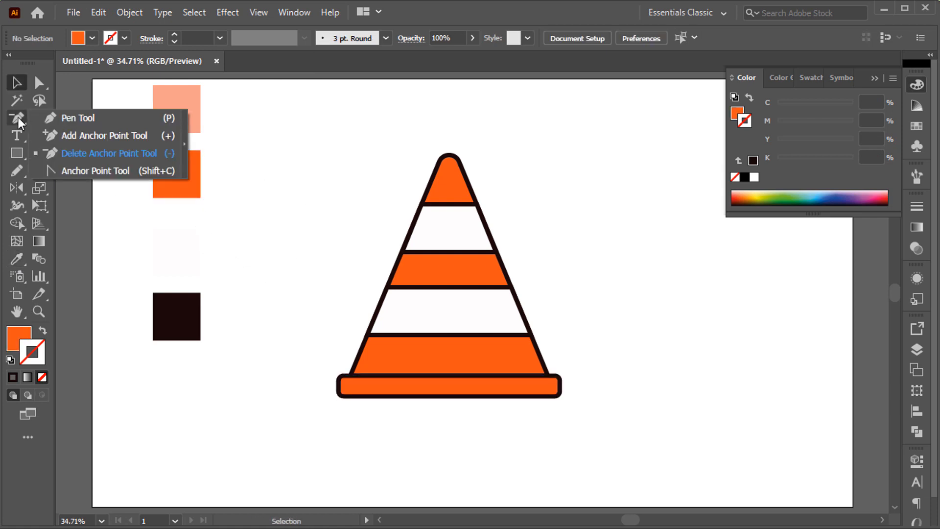
click(62, 121)
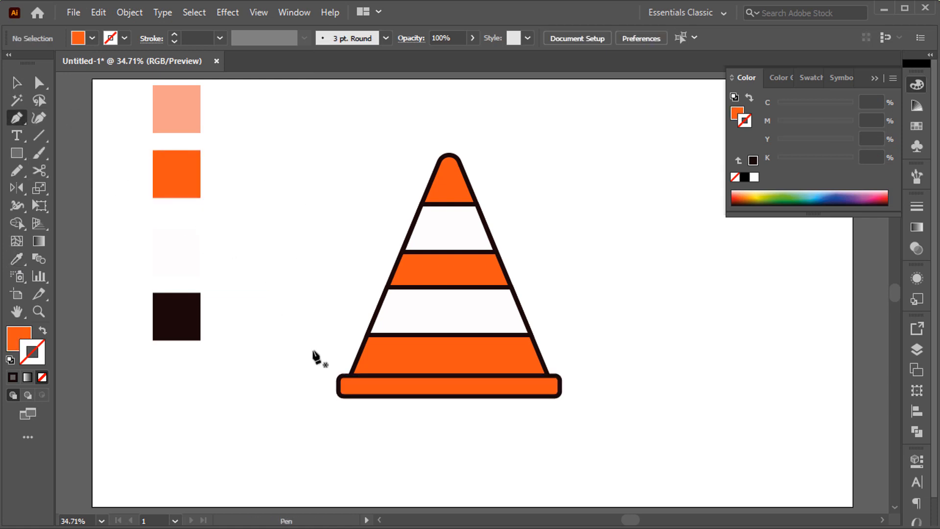
click(363, 375)
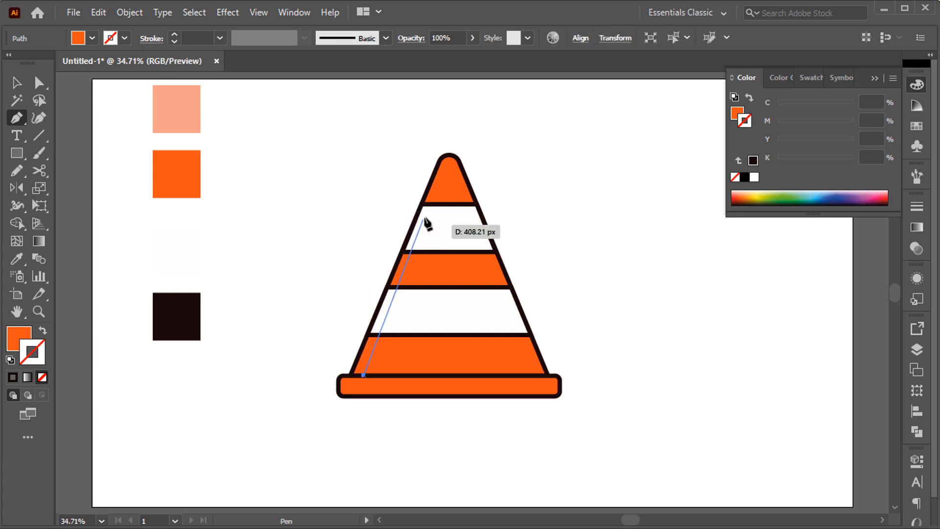
click(438, 183)
click(387, 375)
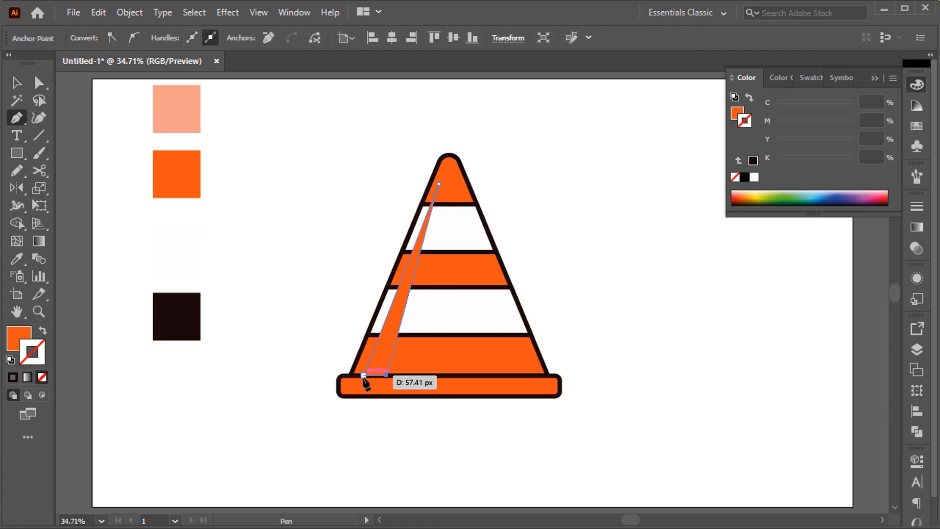
click(364, 375)
Step: Sample the light peach swatch as the highlight triangle's fill
click(11, 263)
click(185, 124)
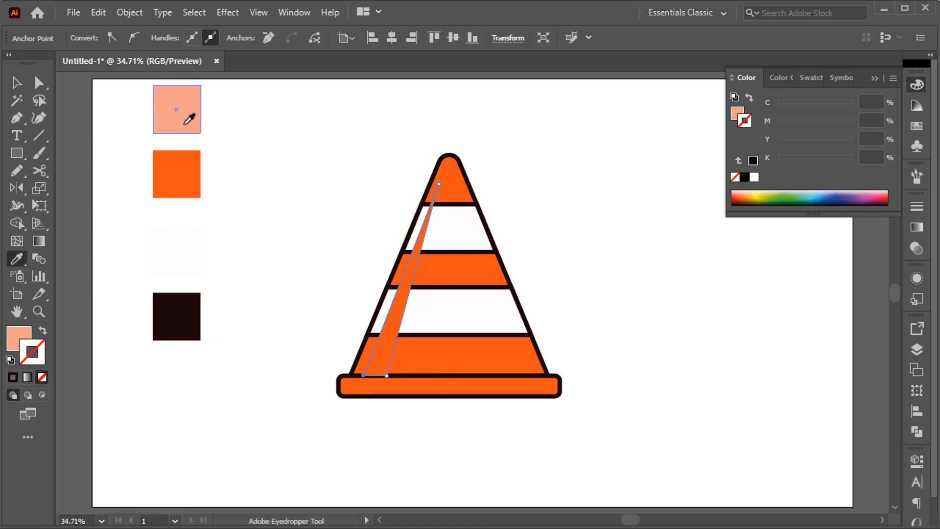
key(v)
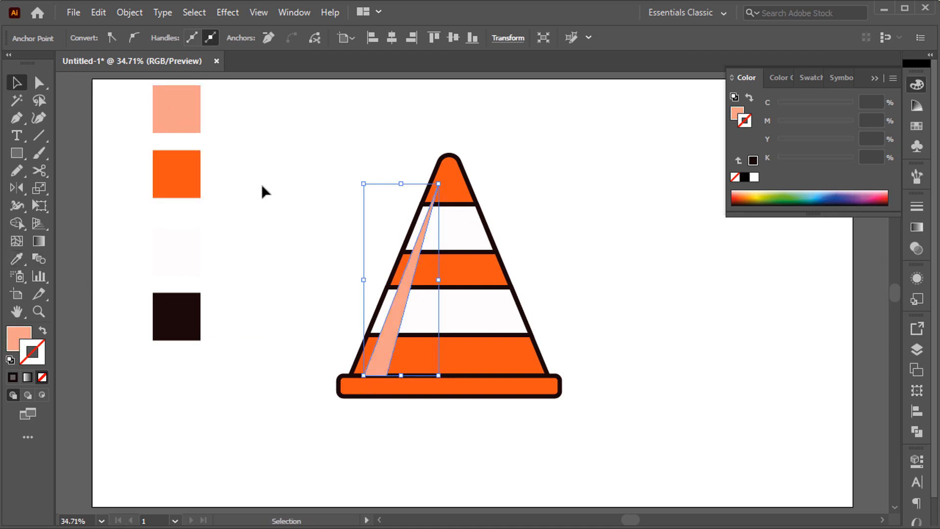
Step: Send the peach highlight backward two levels in the stacking order and deselect it
right_click(403, 297)
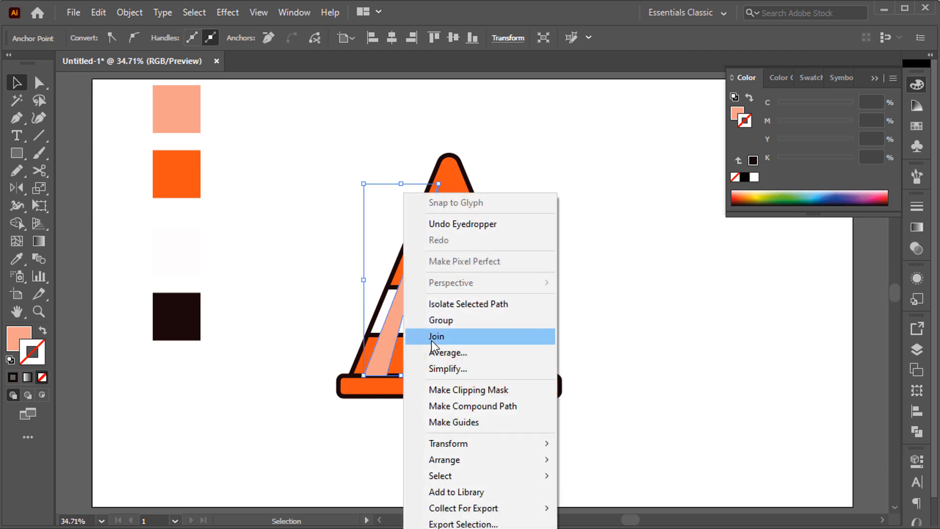
mouse_move(528, 463)
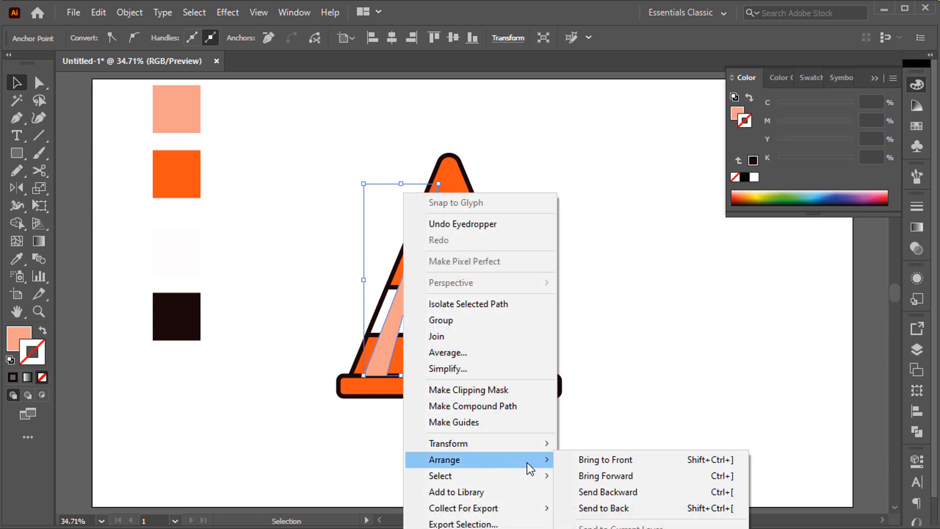
click(605, 499)
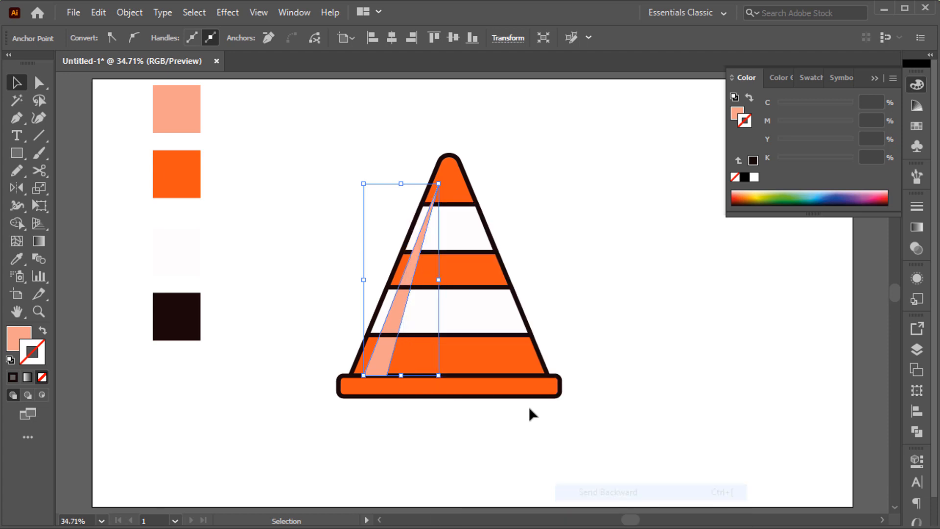
right_click(410, 270)
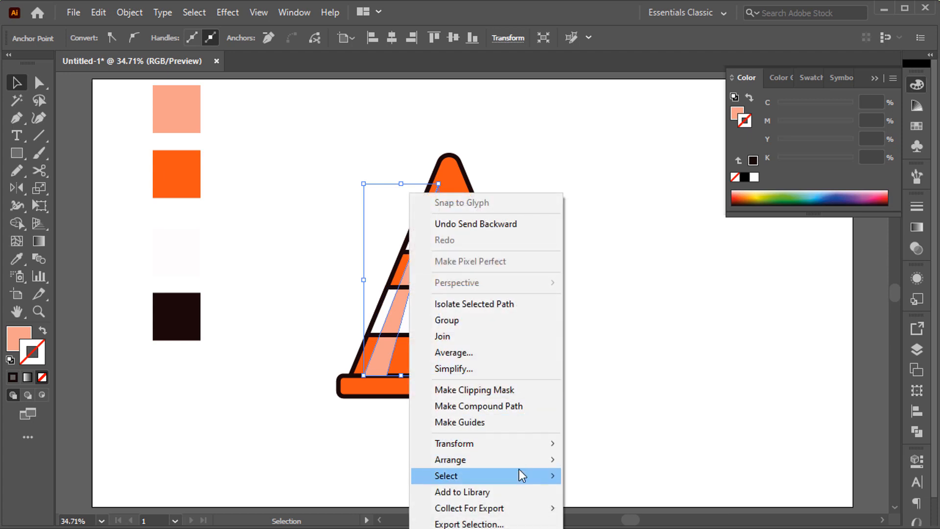
mouse_move(529, 461)
click(603, 491)
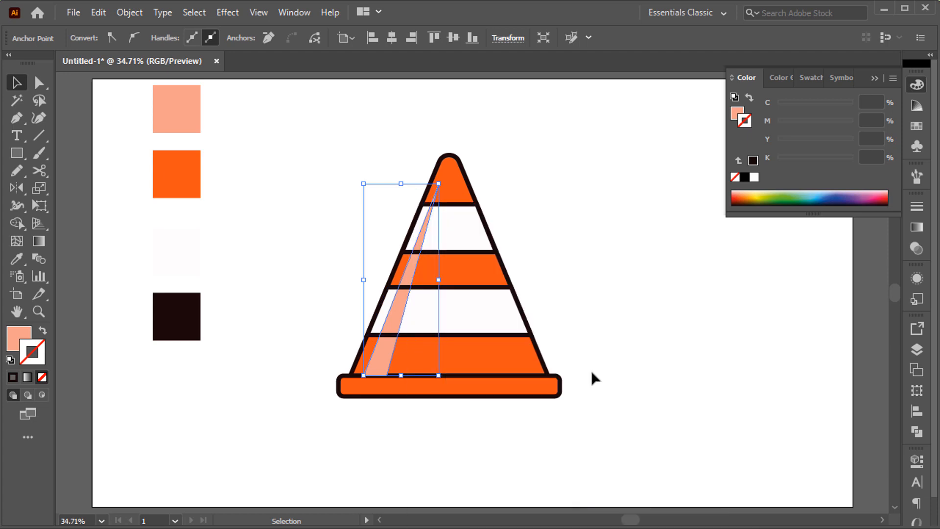
click(579, 307)
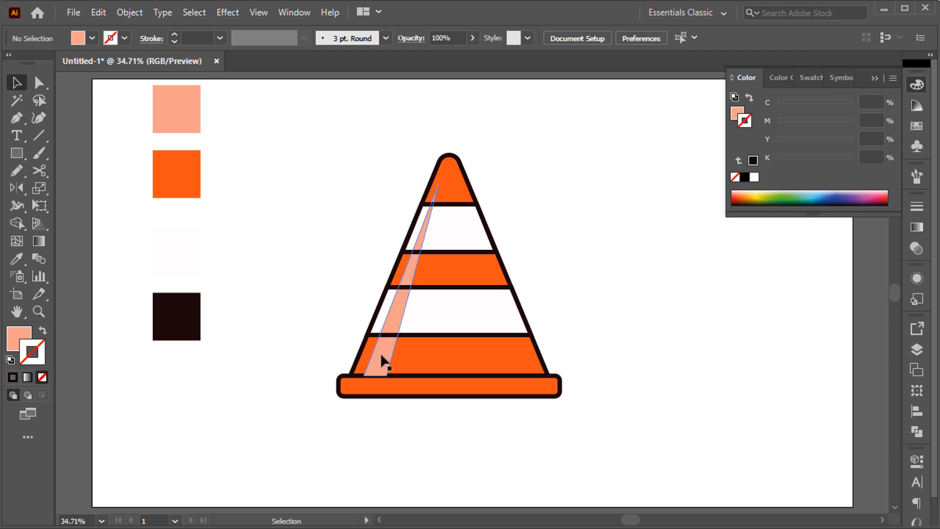
Step: Lower the peach highlight's opacity to 42%
click(346, 379)
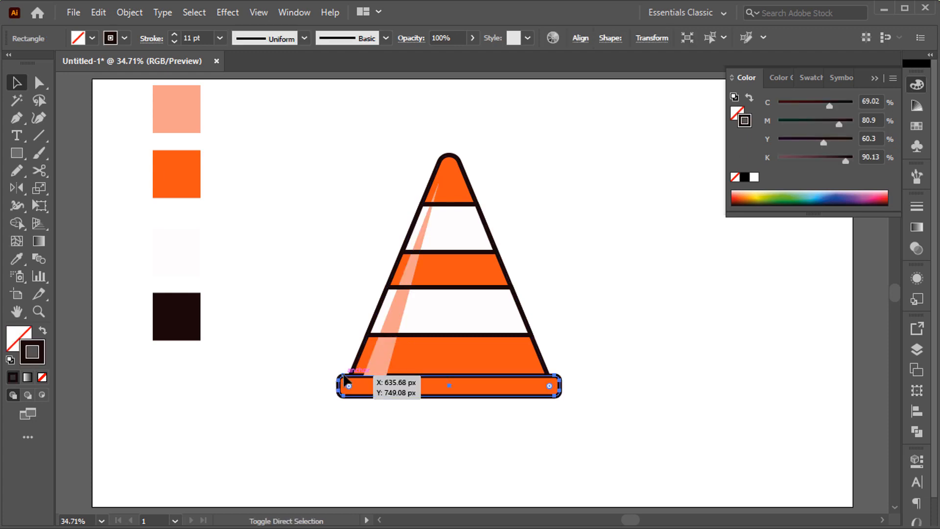
click(331, 355)
click(388, 368)
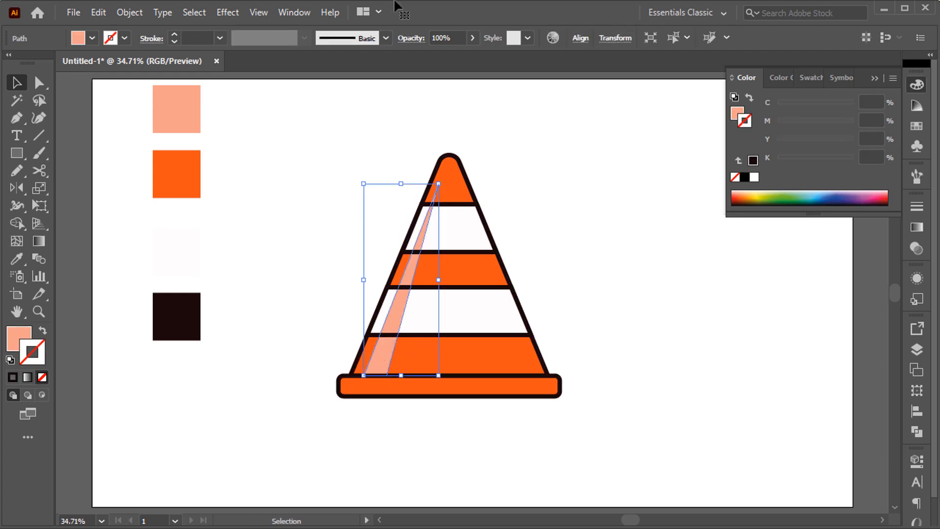
click(448, 38)
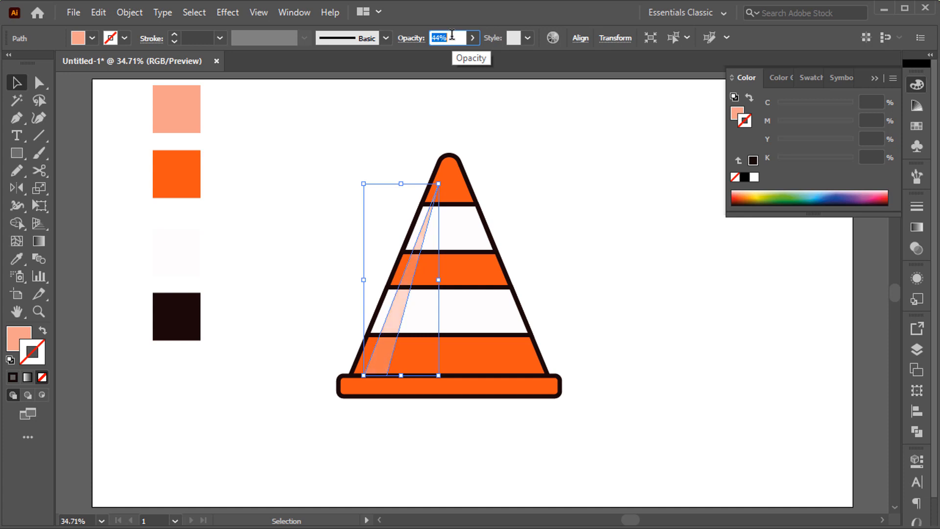
click(524, 180)
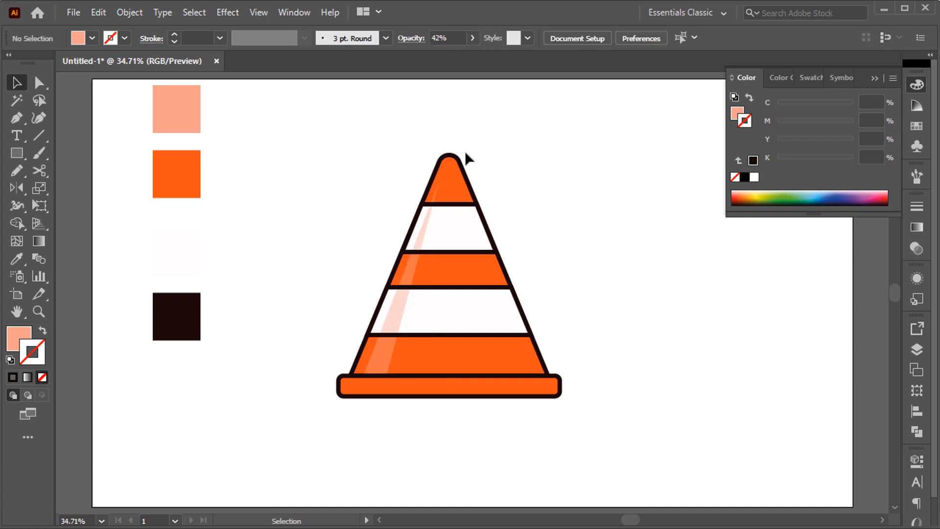
Step: Draw a tapering shading shape with the Pen tool from the cone's tip down its right side to the base
click(25, 119)
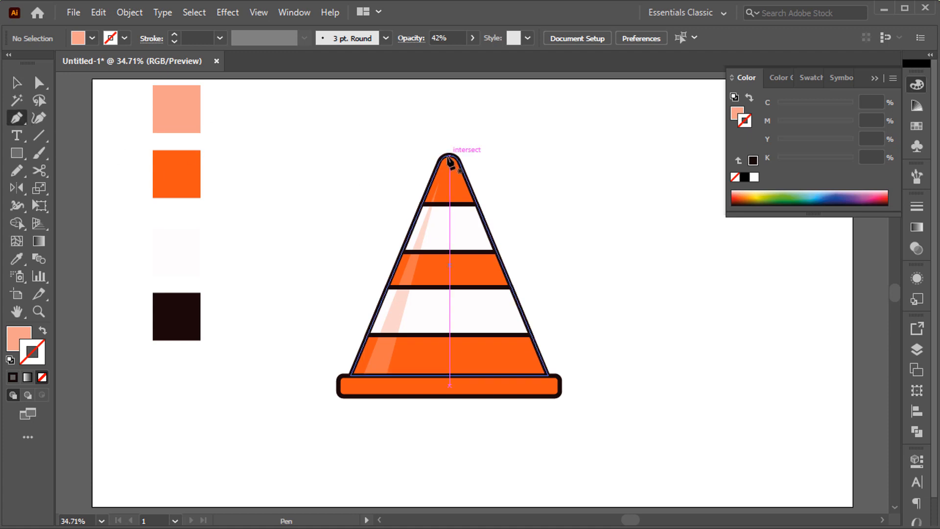
mouse_move(449, 156)
mouse_down()
mouse_move(554, 369)
mouse_move(520, 384)
mouse_move(452, 158)
mouse_up()
key(v)
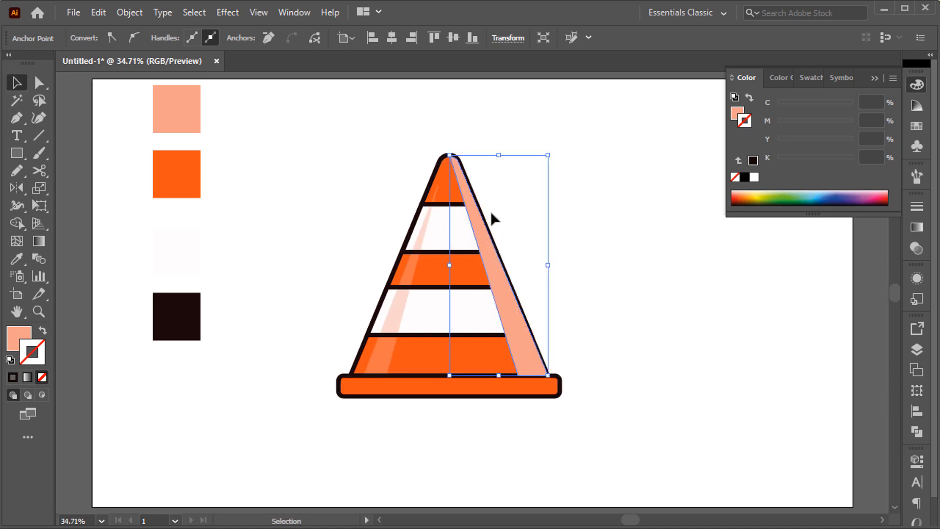
click(490, 212)
Step: Bring the dark outlines of the cone, both bands and the base to the front, above the shading shape
click(456, 212)
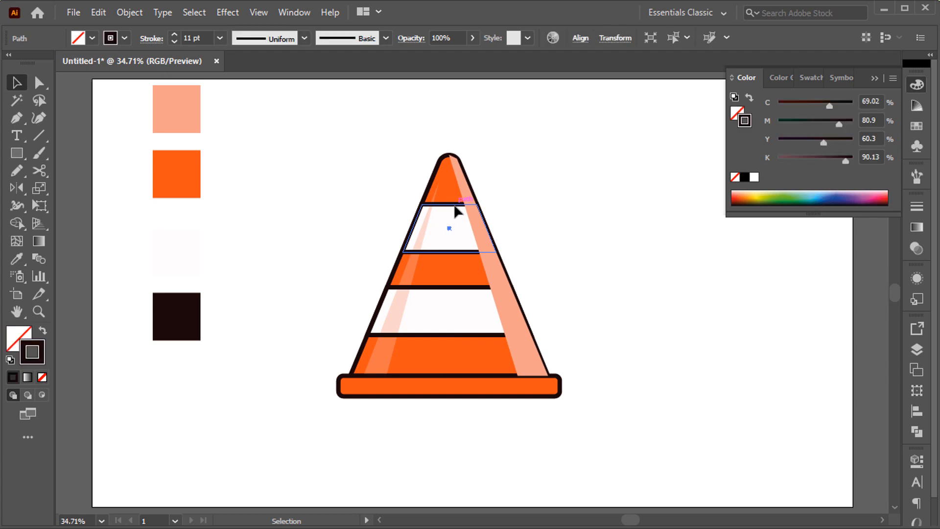
shift+click(434, 185)
shift+click(428, 269)
shift+click(430, 293)
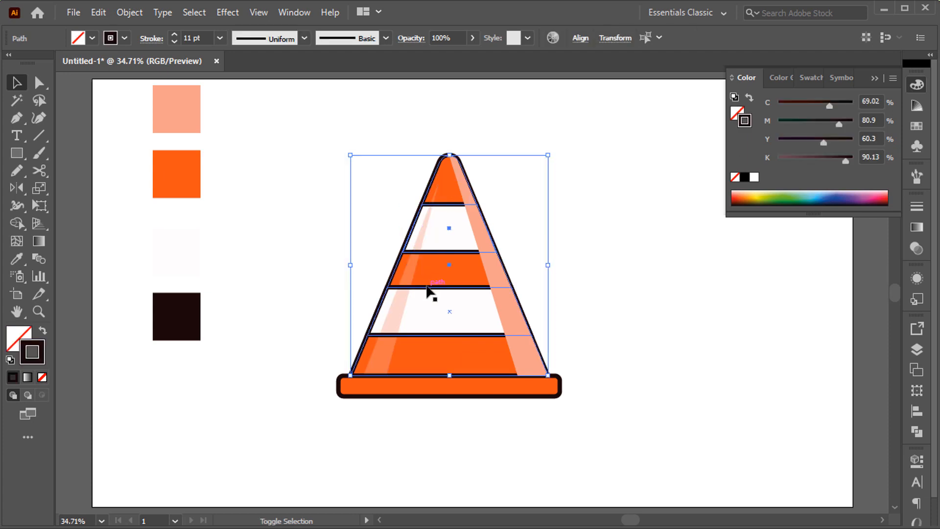
shift+click(542, 371)
shift+click(561, 386)
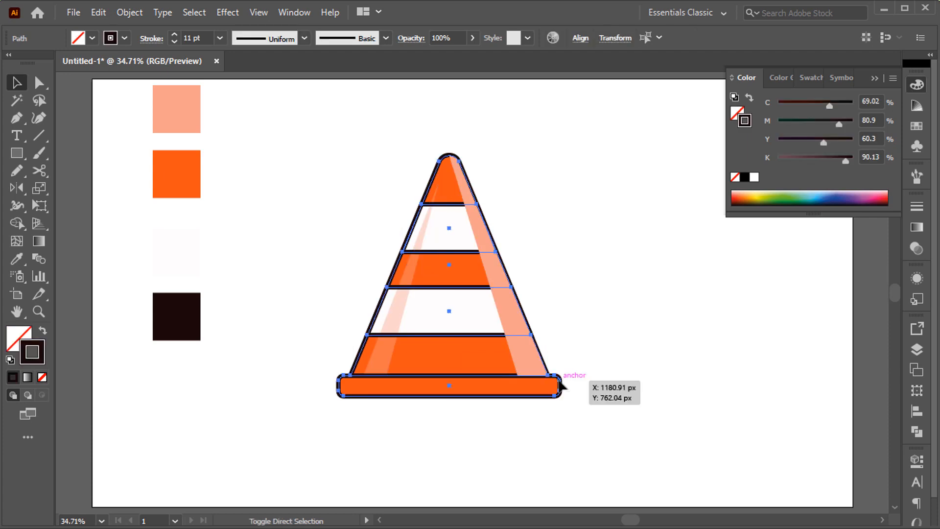
right_click(561, 387)
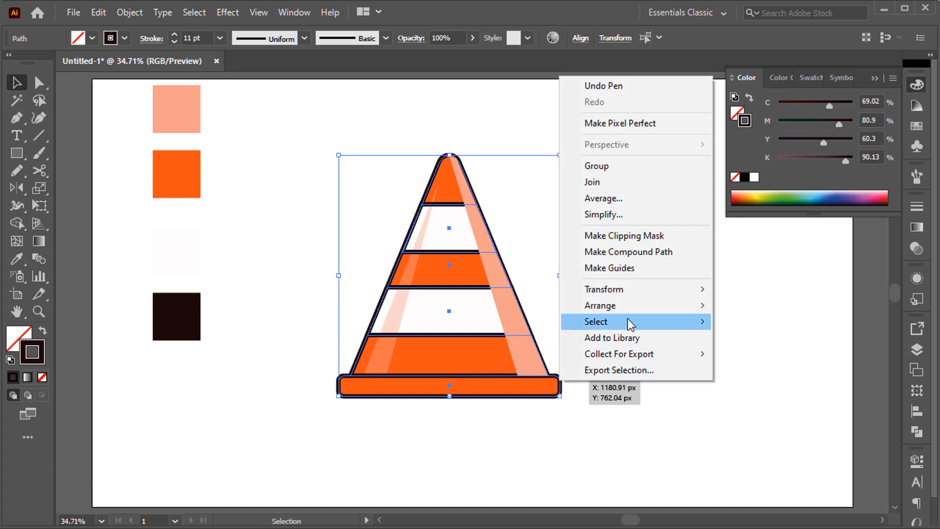
mouse_move(654, 311)
click(725, 307)
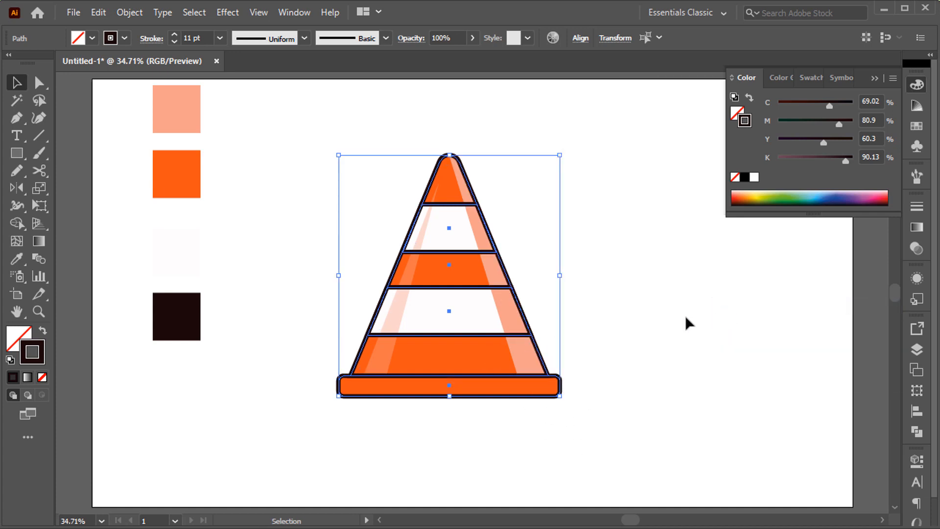
click(686, 320)
Step: Change the right-hand shading shape's fill to a near-black gray, about C 73, M 65, Y 60, K 78
click(540, 368)
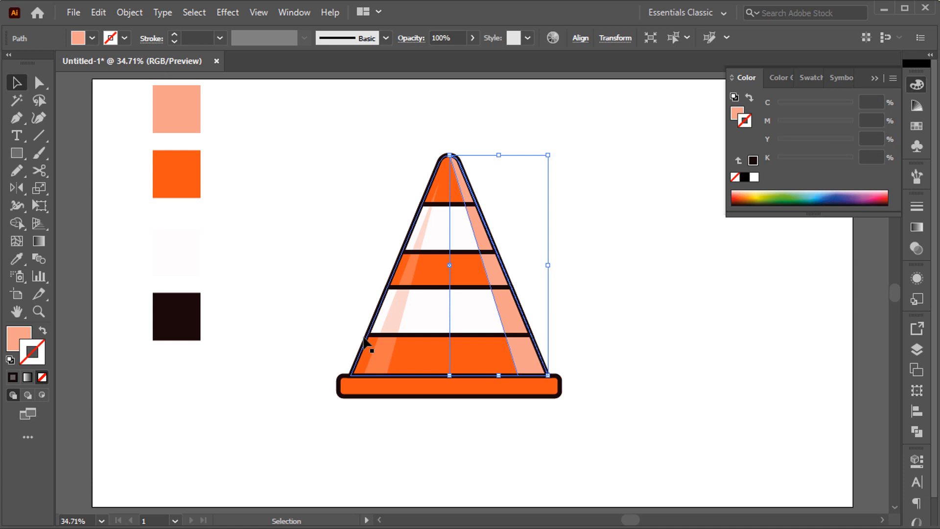
key(x)
double_click(19, 338)
drag(351, 299, 328, 332)
click(654, 180)
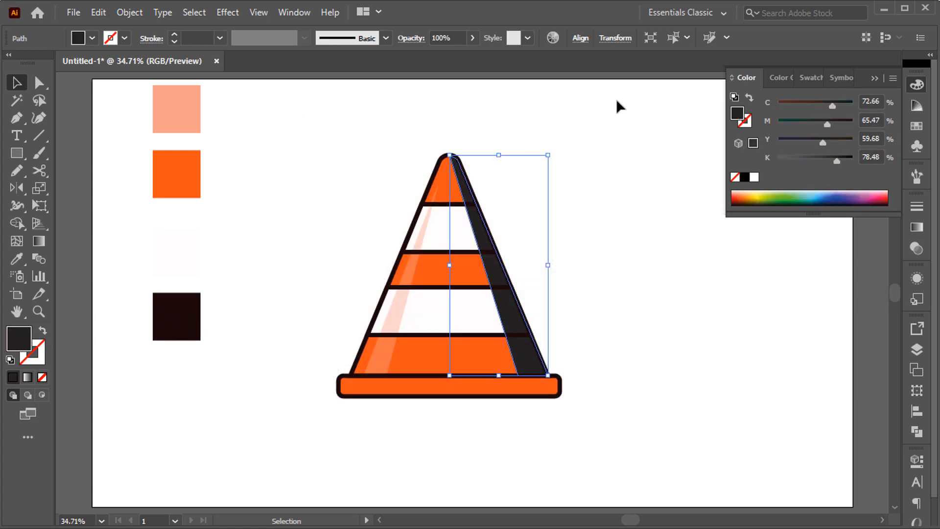
Step: Lower the dark shading shape's opacity to 41%
click(456, 37)
scroll(455, 34, down, 20)
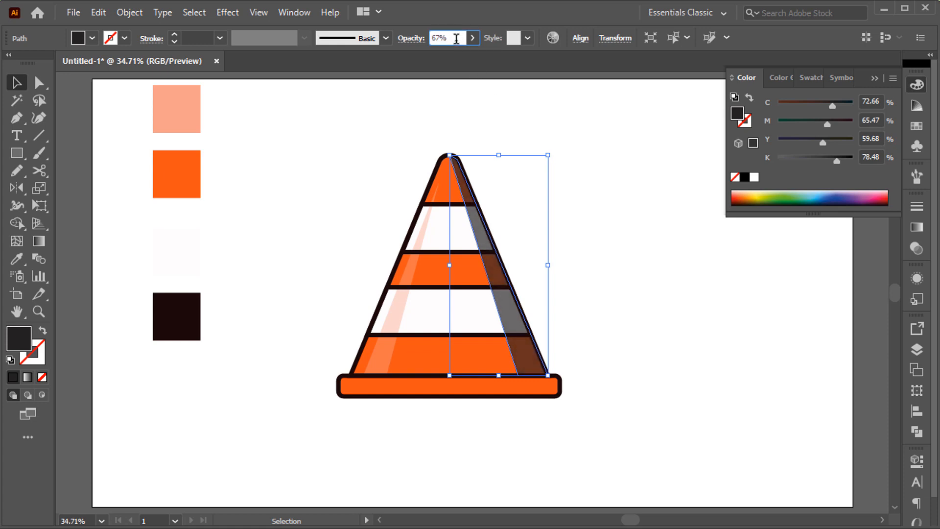
scroll(456, 39, down, 13)
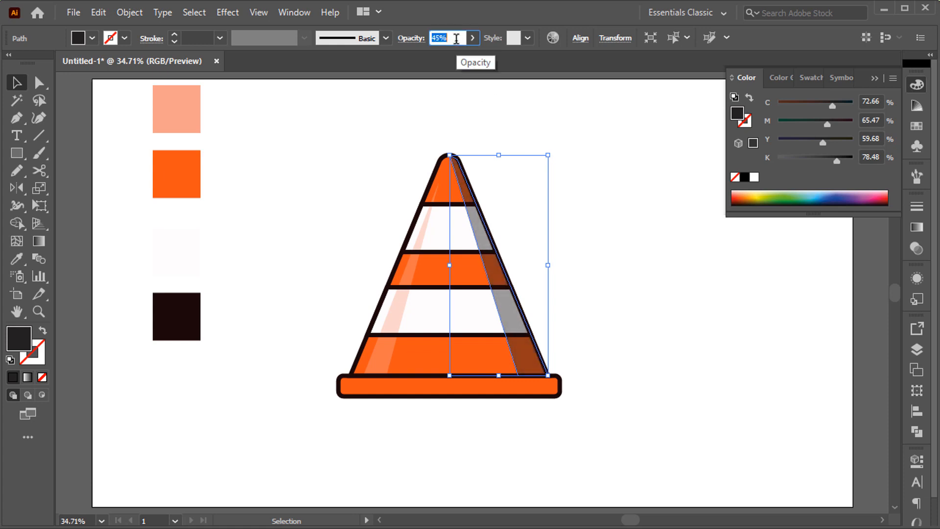
scroll(456, 39, down, 2)
click(515, 133)
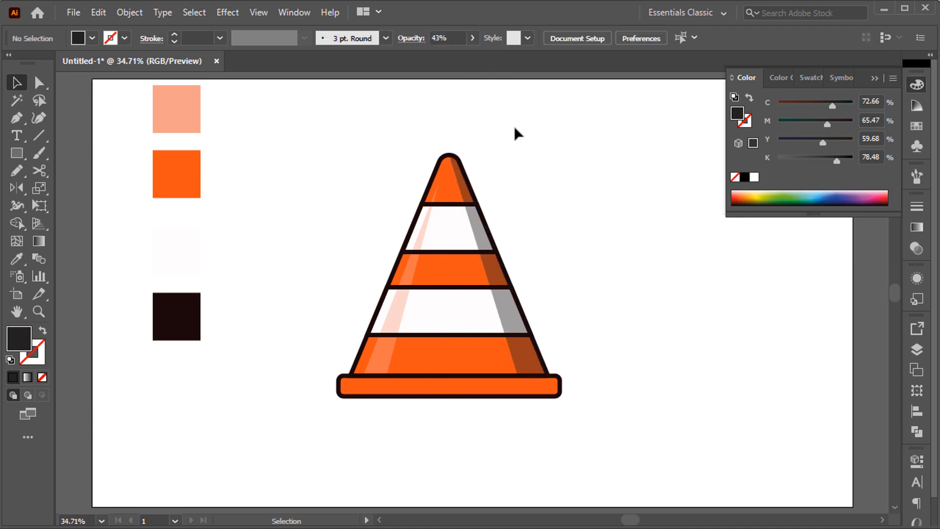
click(535, 376)
scroll(453, 38, down, 3)
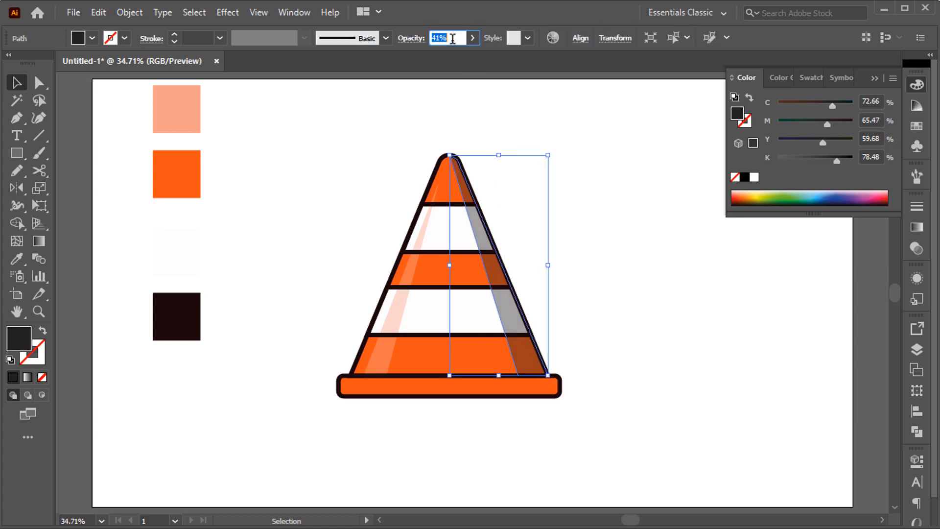
Step: Lower the opacity of the dark shading shape on the cone's right side to 35%
scroll(452, 38, down, 1)
click(576, 138)
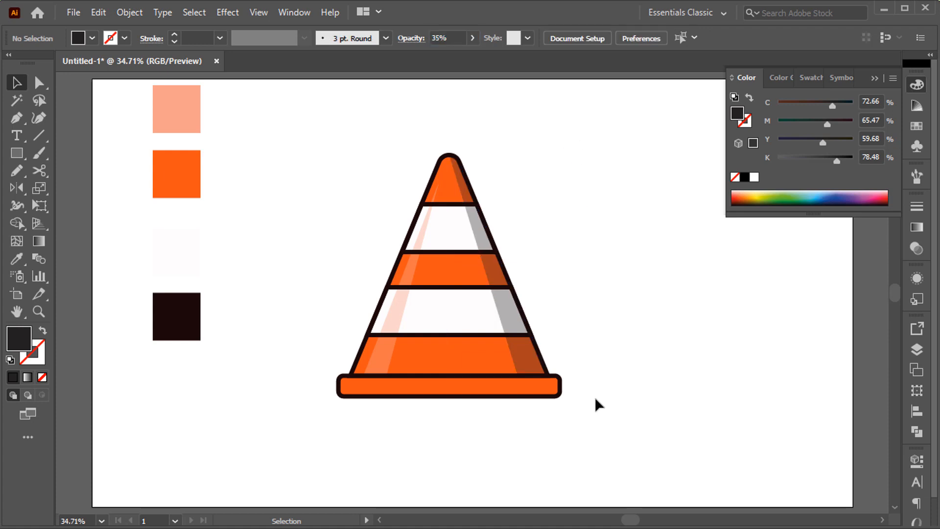
Step: Draw a rectangle over the base's right end and sample the cone shading's dark fill and 35% opacity onto it
key(m)
scroll(544, 390, up, 2)
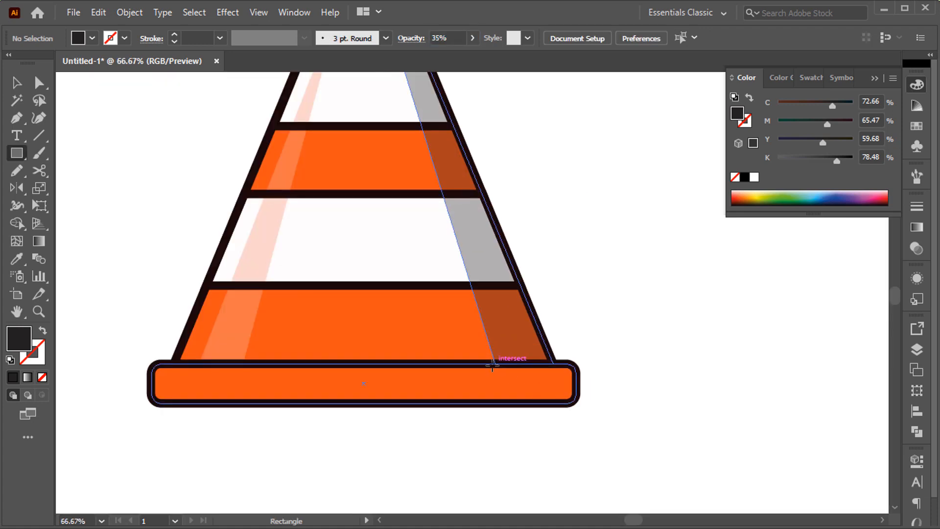
drag(494, 364, 576, 405)
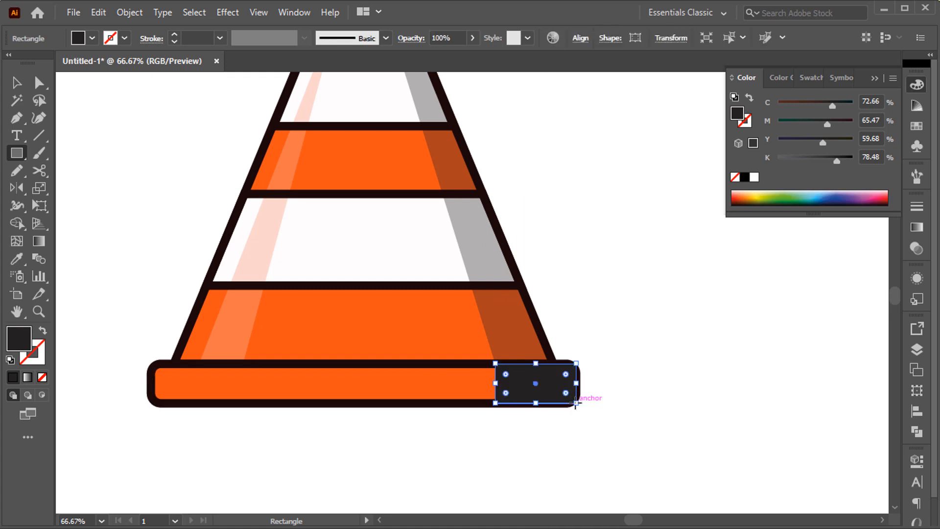
click(529, 330)
key(v)
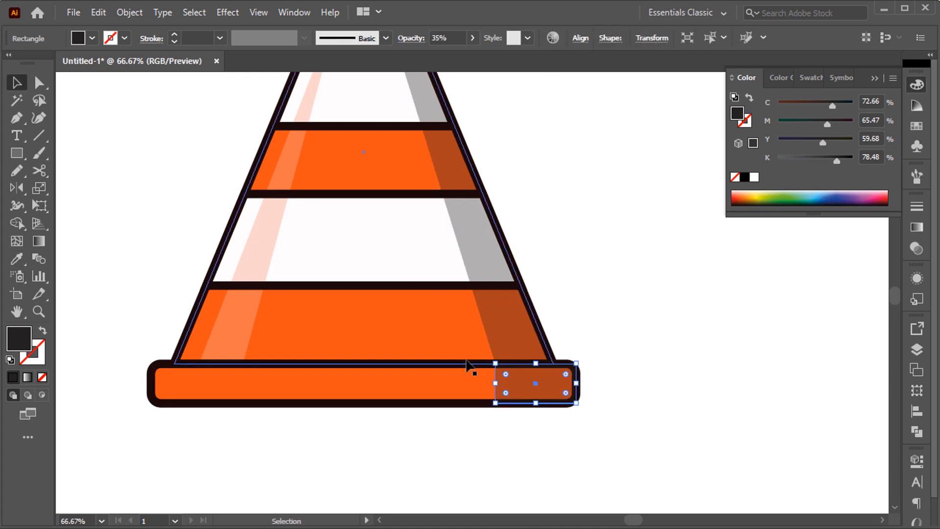
Step: Bring the dark outline of the base to the front, above the new shading rectangle
click(467, 365)
click(586, 354)
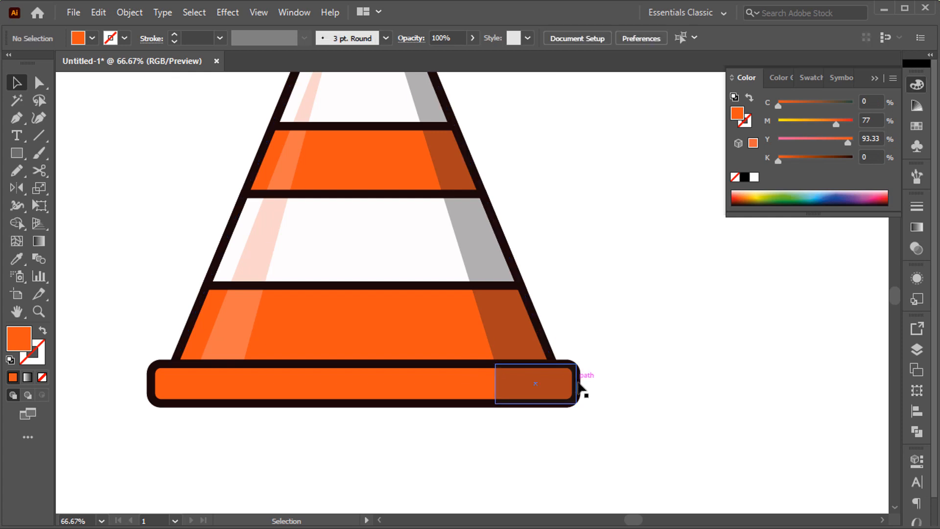
click(480, 407)
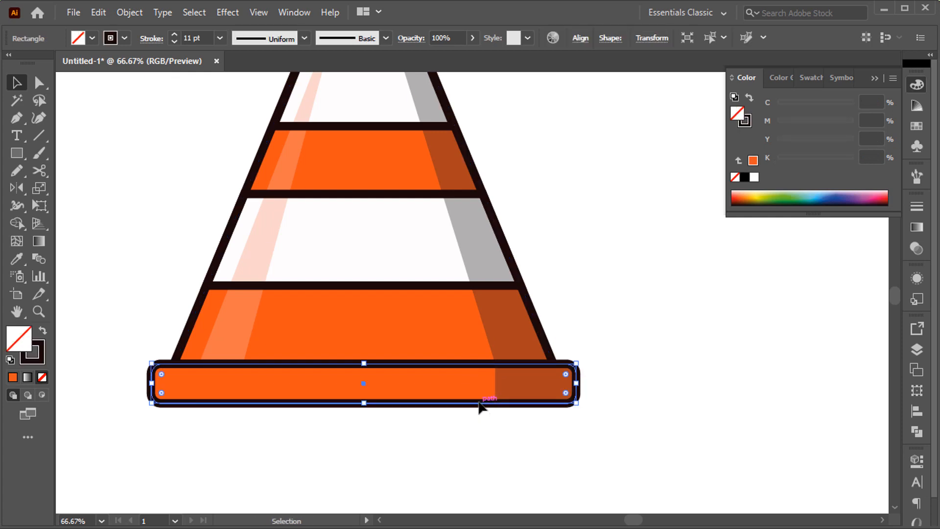
Step: Duplicate the base's shading rectangle to its left end and sample the cone highlight's pink fill and opacity onto the copy
click(520, 373)
scroll(520, 374, down, 3)
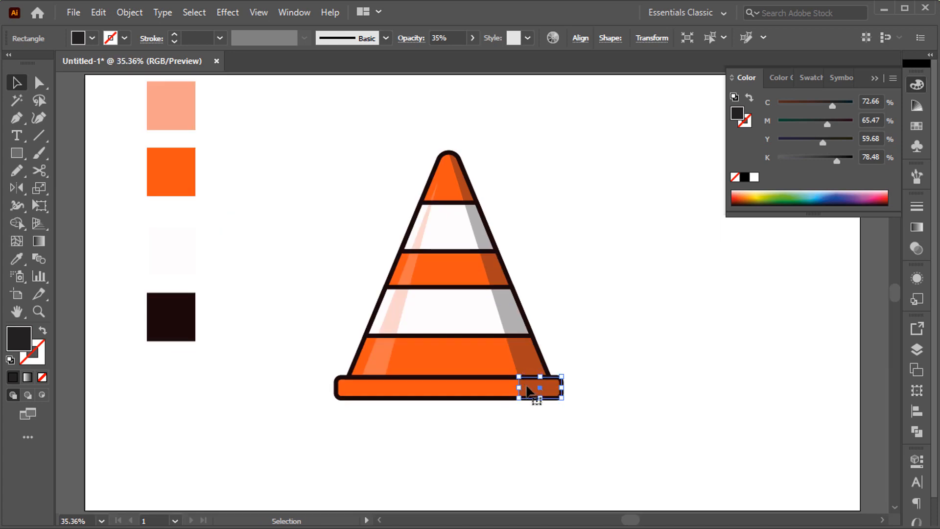
drag(516, 389, 371, 386)
key(i)
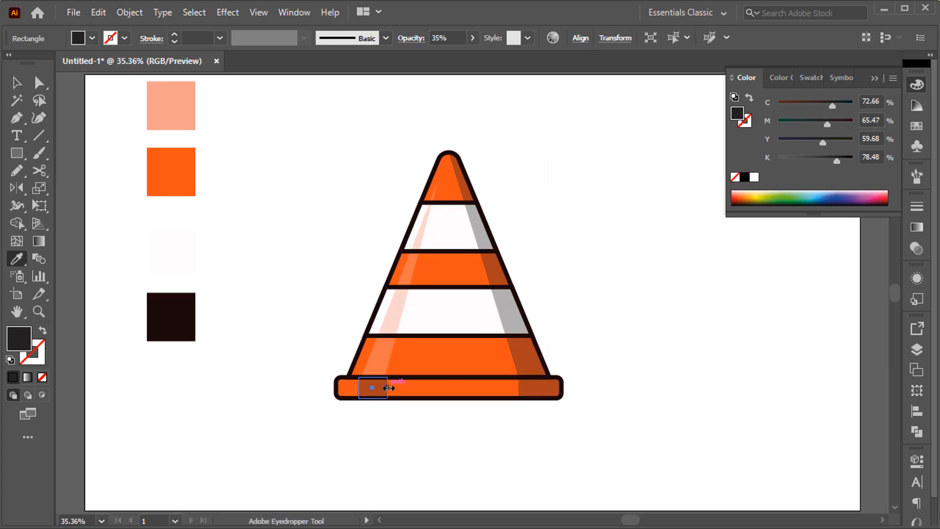
click(383, 365)
key(v)
click(409, 431)
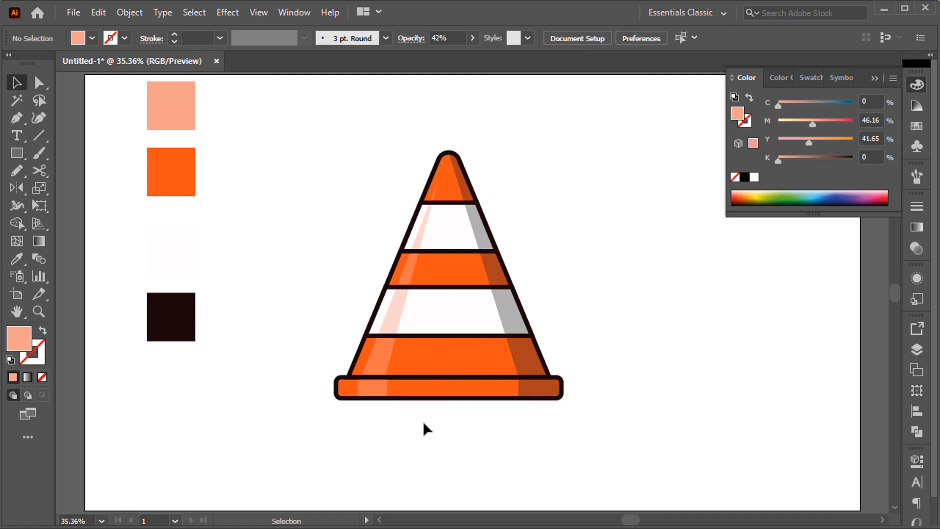
Step: Narrow the base's right shading to about 73 px, shift the left highlight outward and round its outer corners to about 19.8 px
click(542, 391)
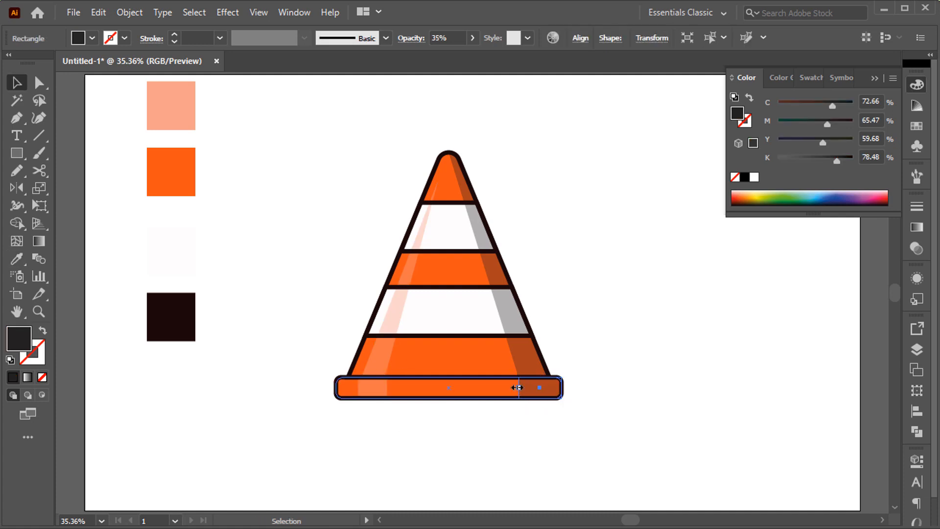
drag(518, 387, 535, 384)
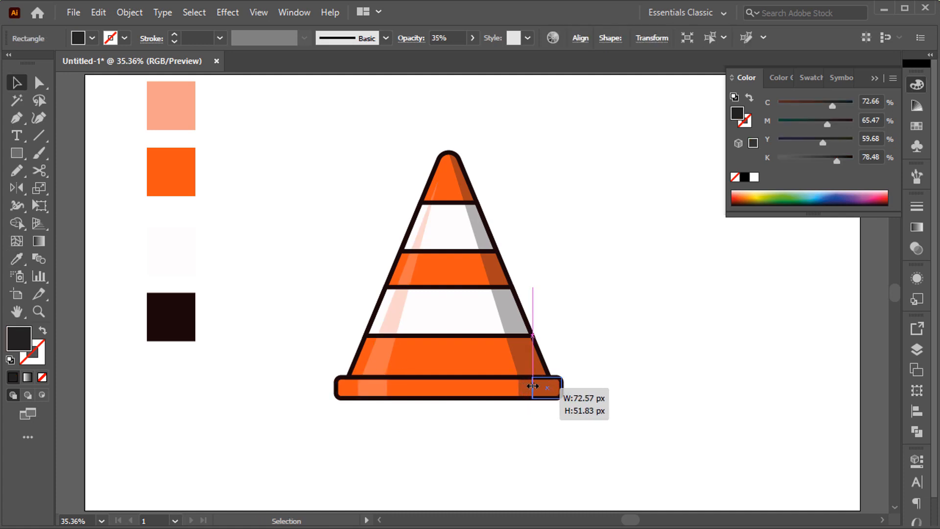
click(371, 391)
drag(371, 390, 359, 386)
key(a)
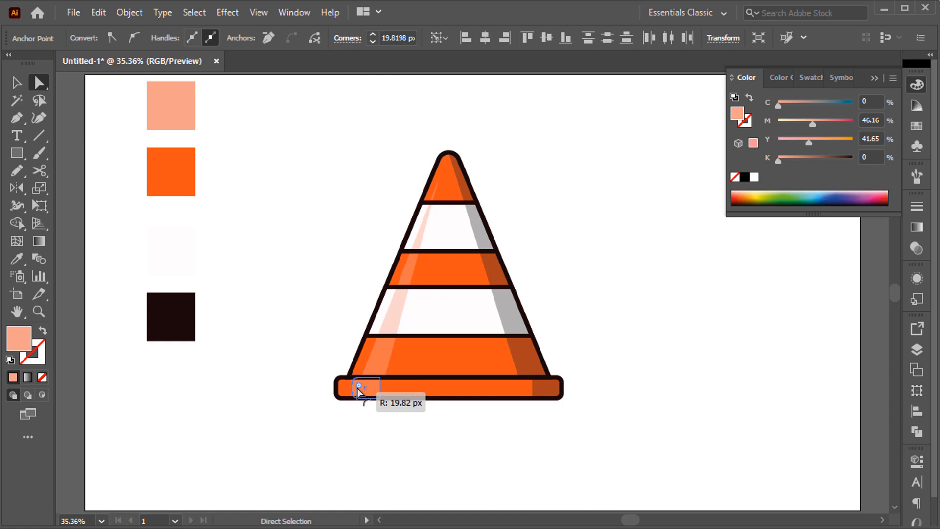
click(363, 413)
key(v)
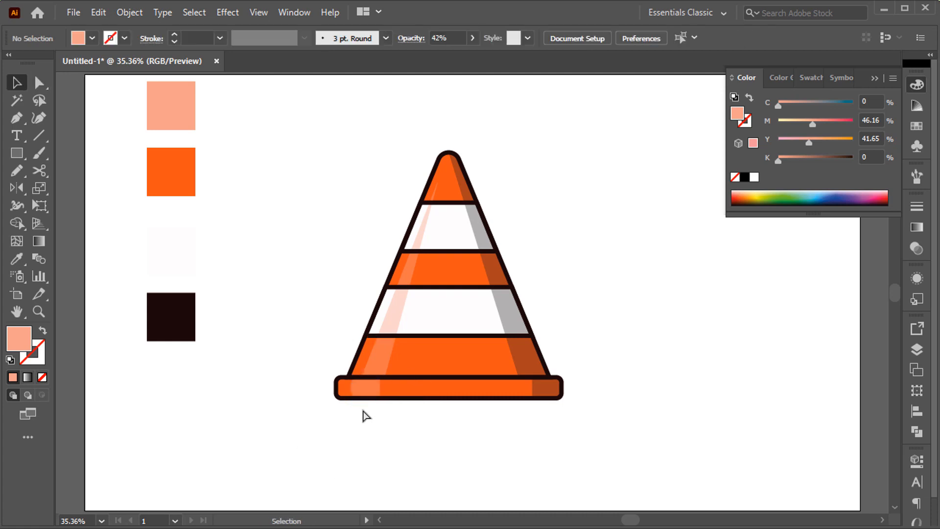
Step: Group the cone, bands, base and shading shapes into one object
drag(389, 154, 541, 375)
right_click(538, 372)
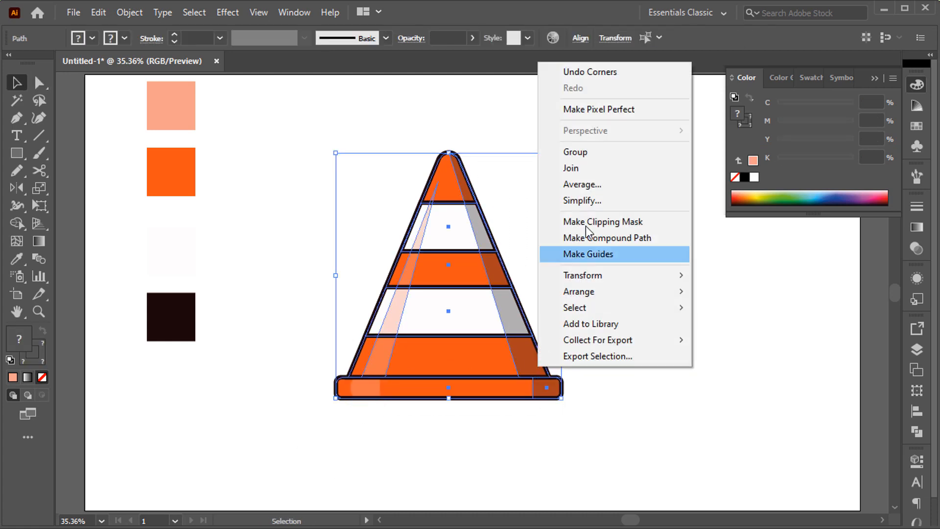
click(602, 154)
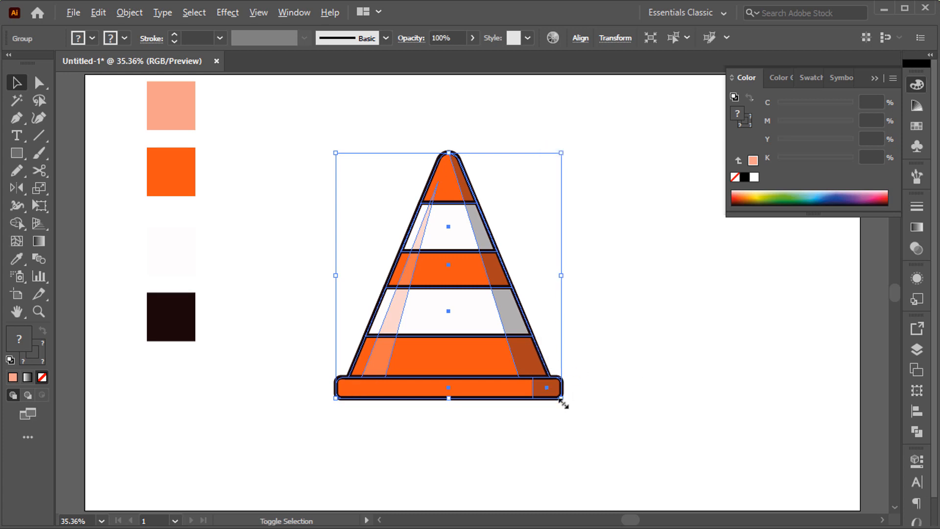
Step: Enlarge the grouped cone proportionally and centre it on the artboard
drag(561, 398, 589, 427)
drag(627, 245, 625, 243)
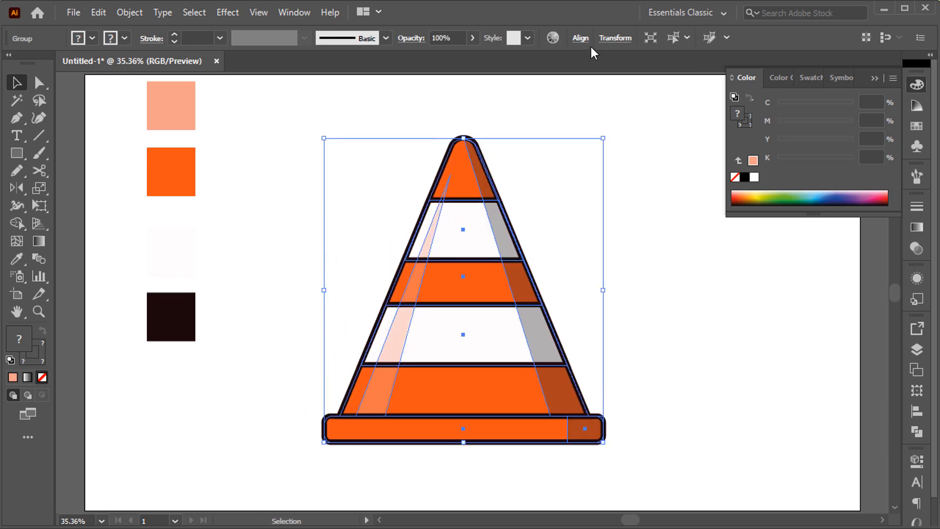
click(580, 38)
click(459, 79)
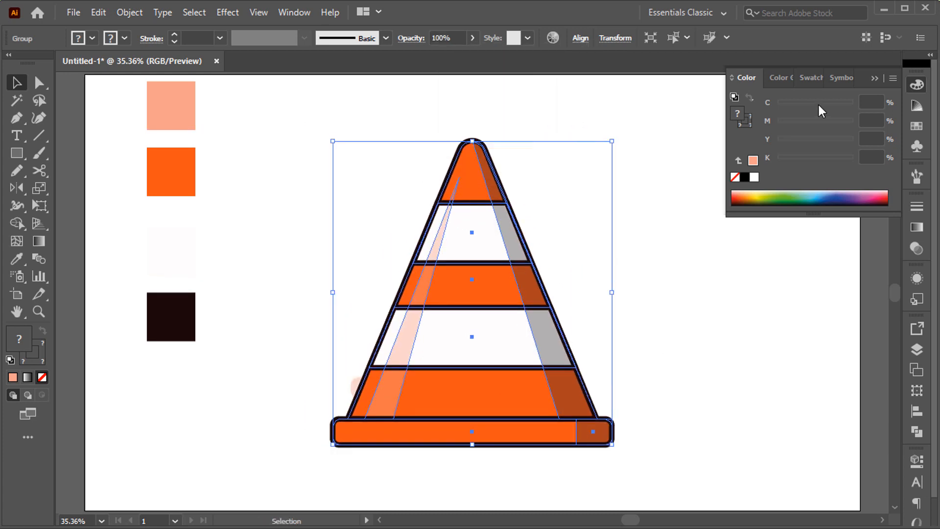
click(874, 79)
Step: Create a 1920 px wide pink background rectangle with the artboard's height
click(17, 153)
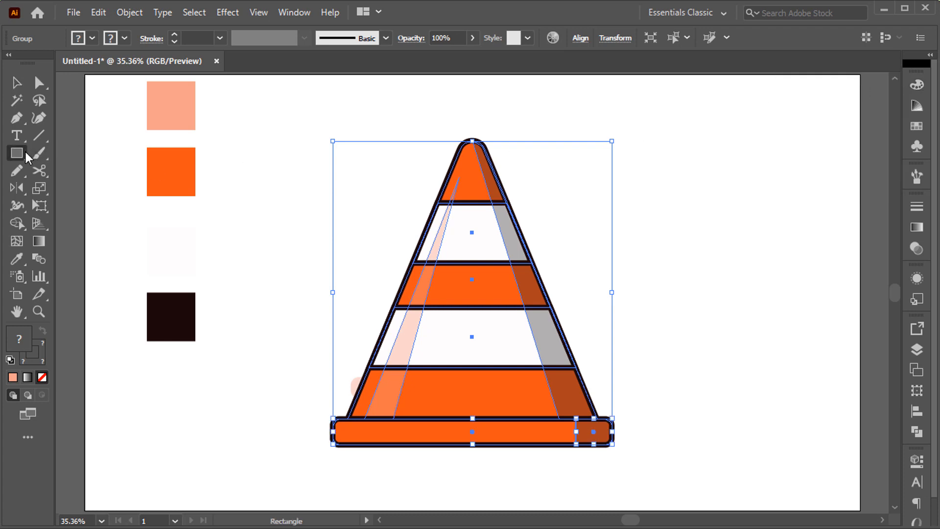
click(355, 163)
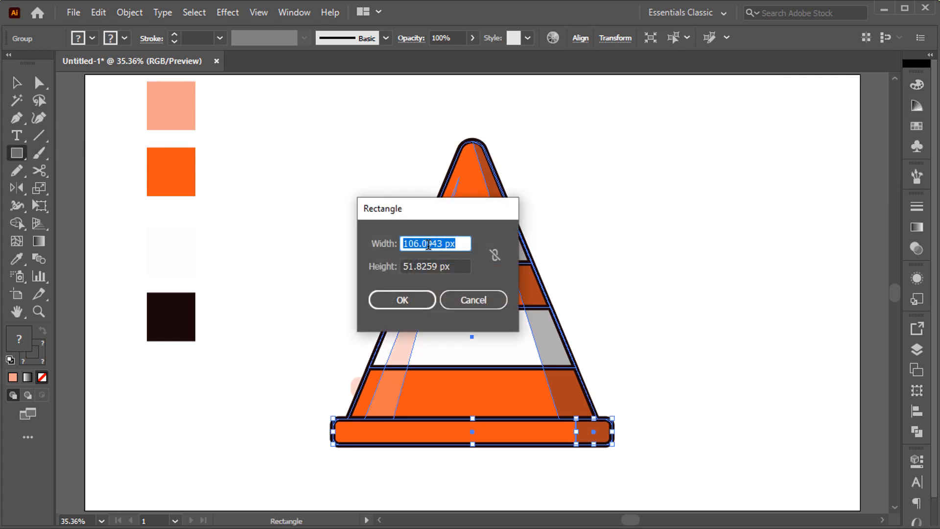
text(1920)
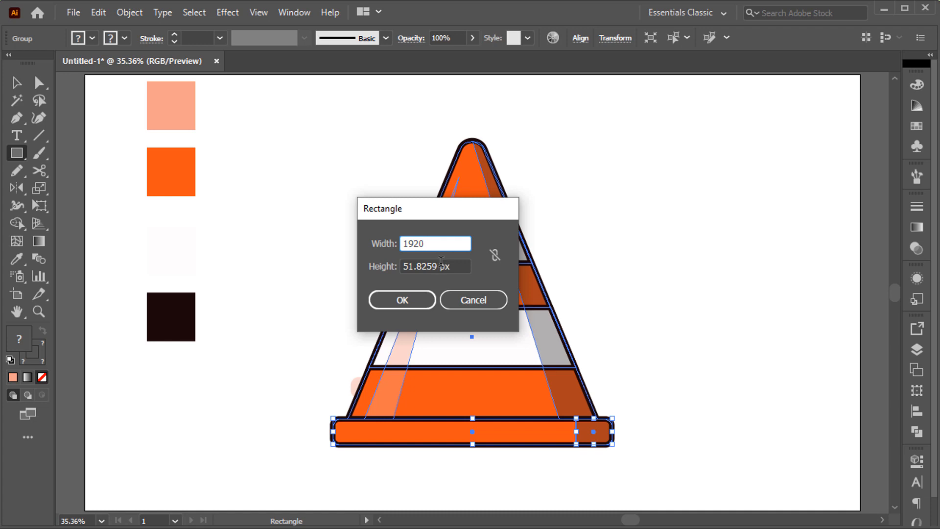
click(441, 264)
key(BackSpace)
key(BackSpace)
key(BackSpace)
key(BackSpace)
key(BackSpace)
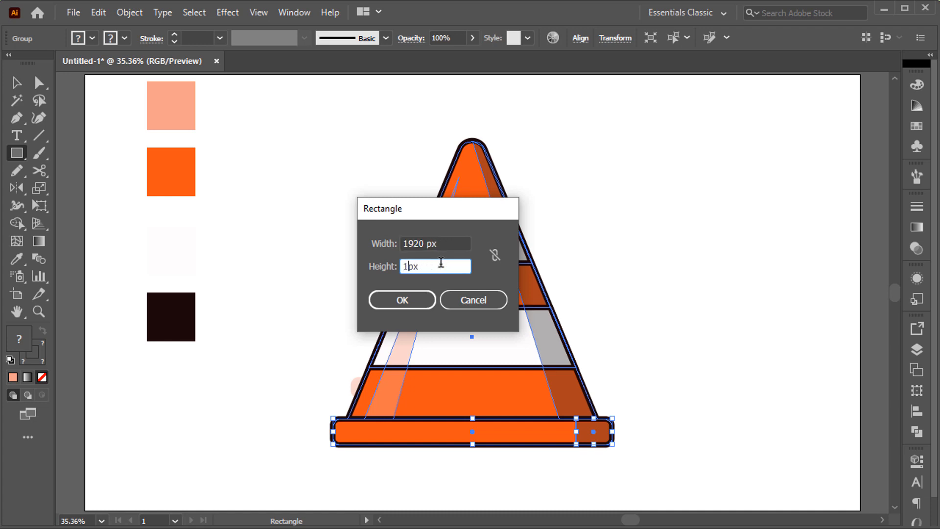
key(Return)
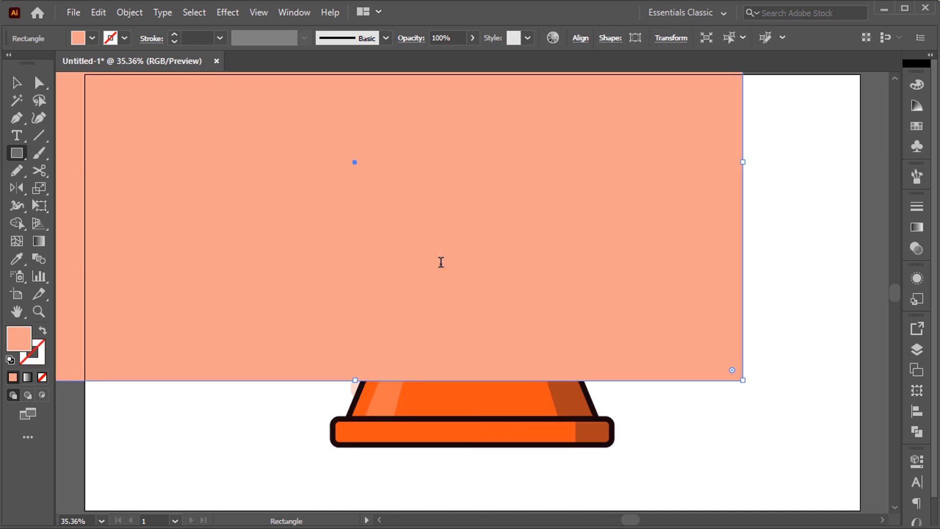
Step: Centre the pink background rectangle on the artboard horizontally and vertically
key(v)
click(580, 41)
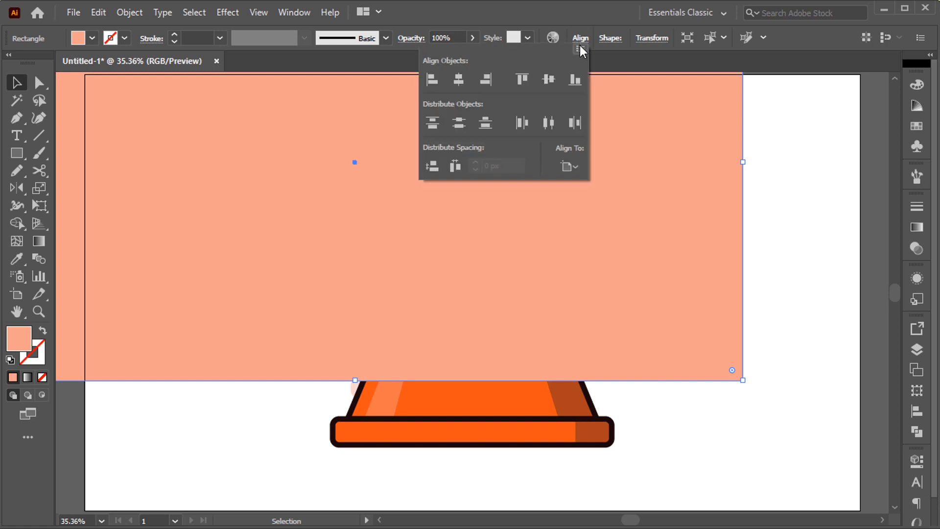
click(459, 79)
click(549, 80)
click(646, 237)
Step: Send the pink background rectangle to the back, behind the cone
right_click(645, 236)
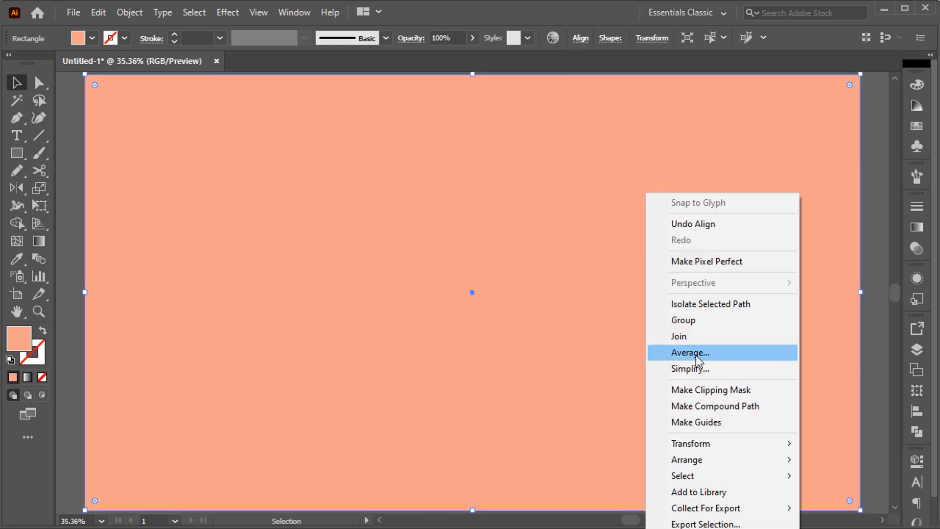
mouse_move(703, 460)
click(622, 506)
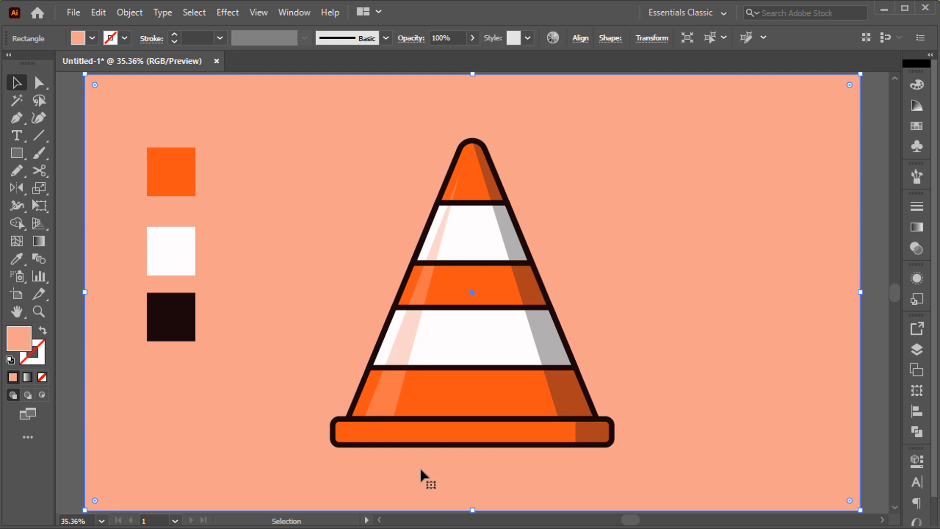
Step: Delete the four color swatch squares beside the cone, keeping the background rectangle
drag(87, 118, 204, 279)
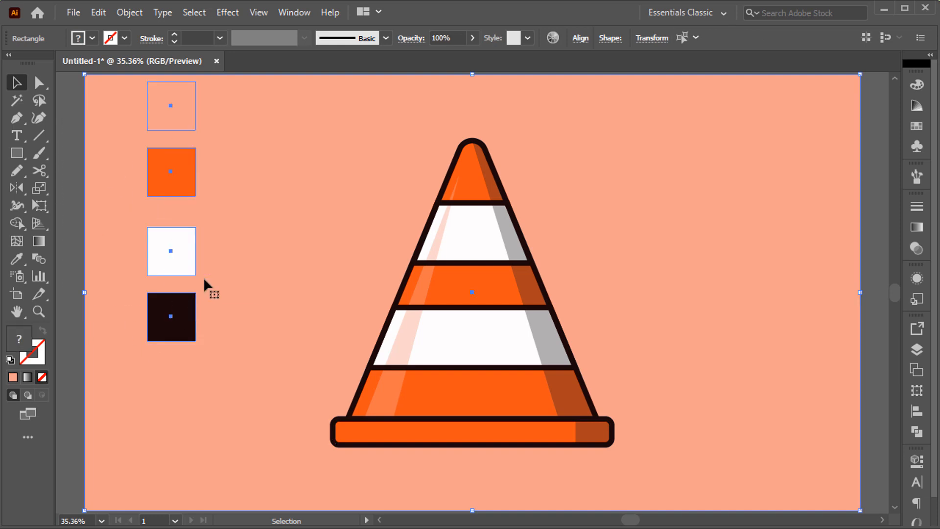
key(Delete)
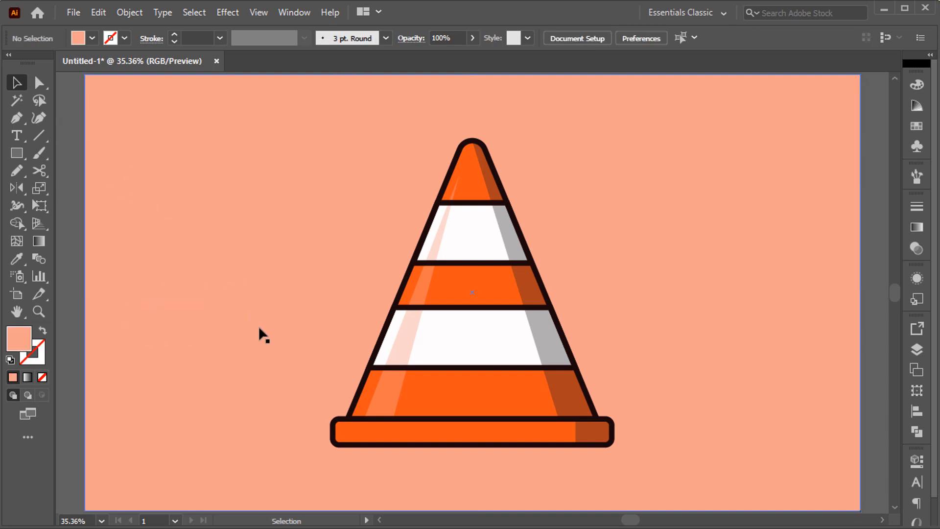